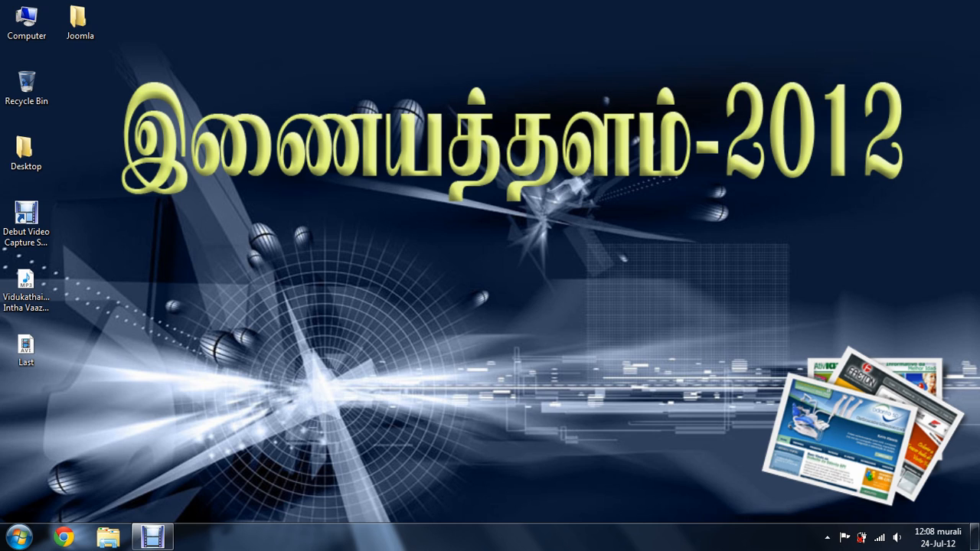
{"action": "left_click", "coordinate": [59, 543]}
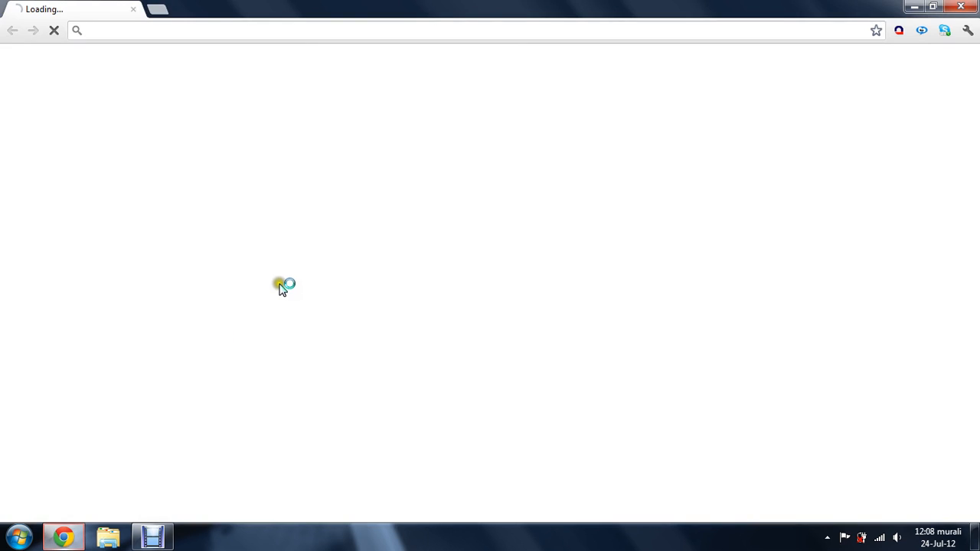
{"action": "type", "text": "www"}
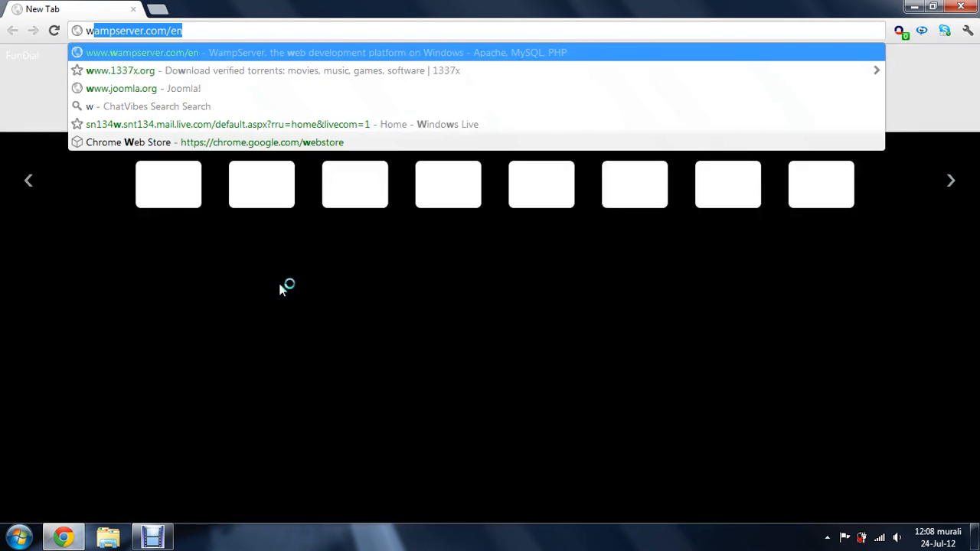
{"action": "type", "text": "."}
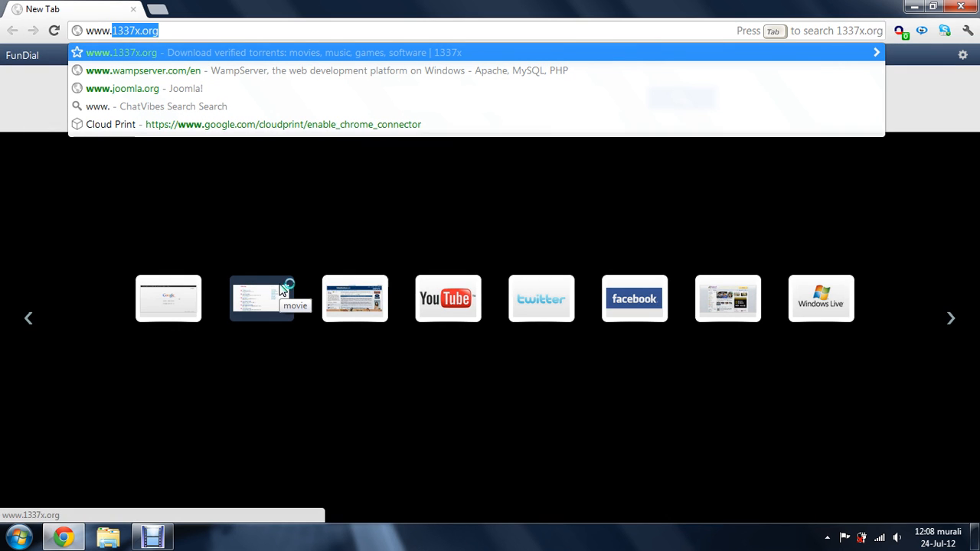
{"action": "type", "text": "w"}
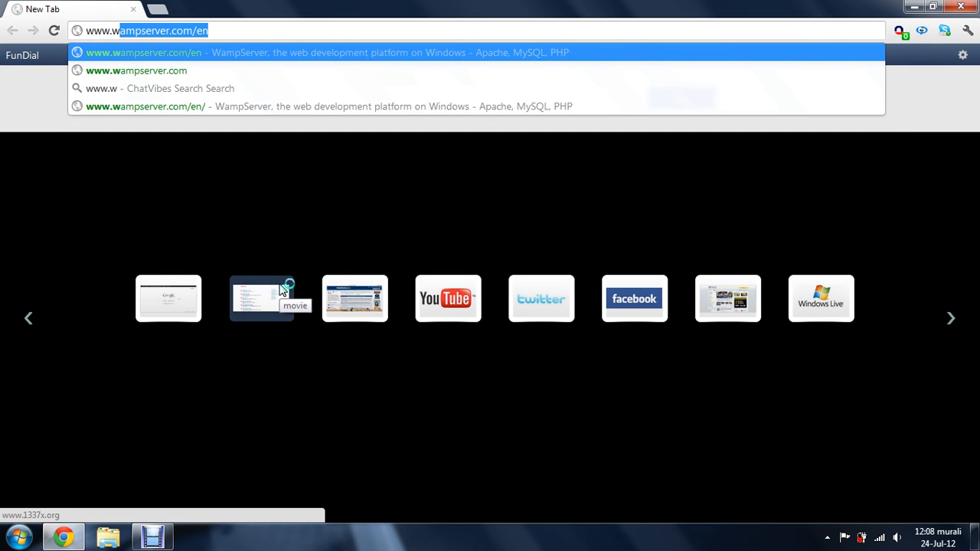
{"action": "key", "text": "Return"}
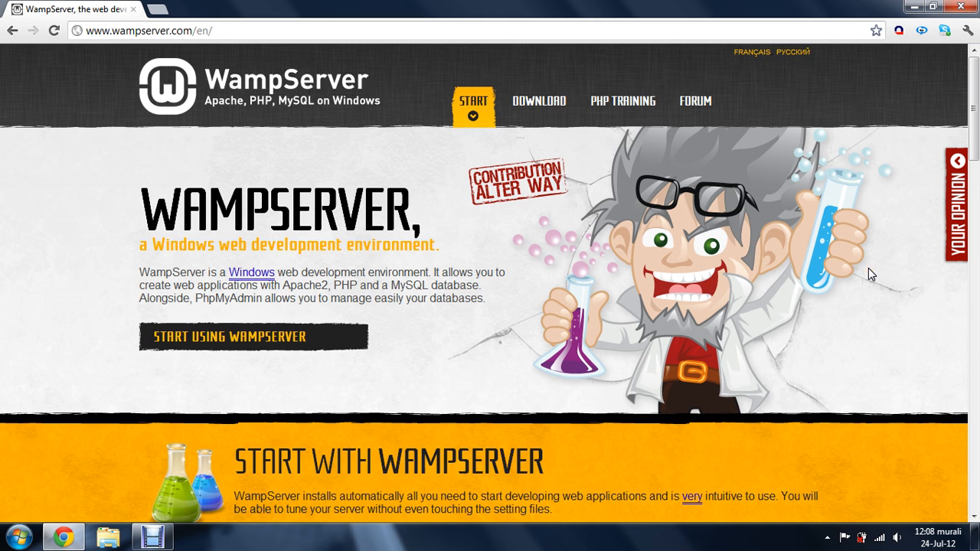
Look through the 32-bit and 64-bit WampServer packages in the site's downloads section, and minimize the browser
{"action": "left_click", "coordinate": [539, 107]}
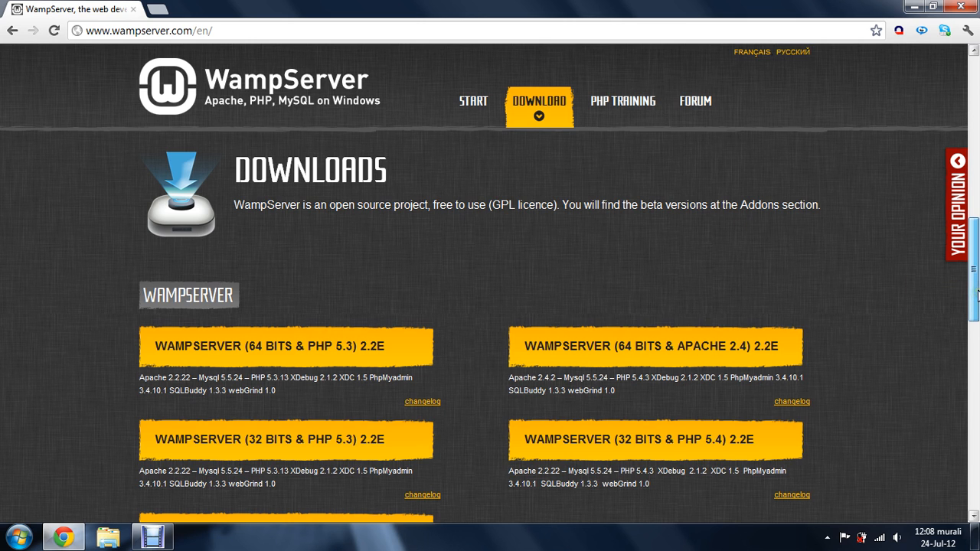
{"action": "left_click_drag", "start_coordinate": [974, 291], "coordinate": [977, 323]}
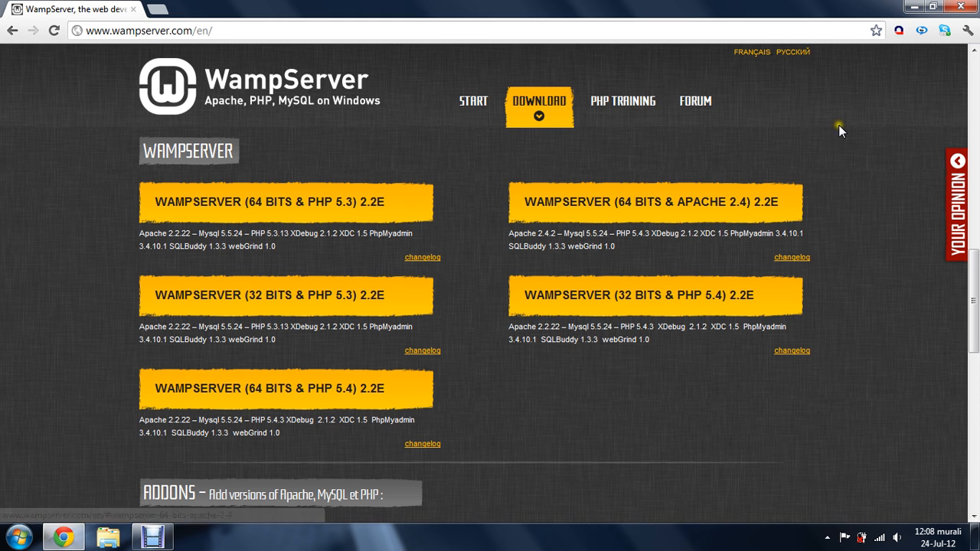
{"action": "left_click", "coordinate": [915, 6]}
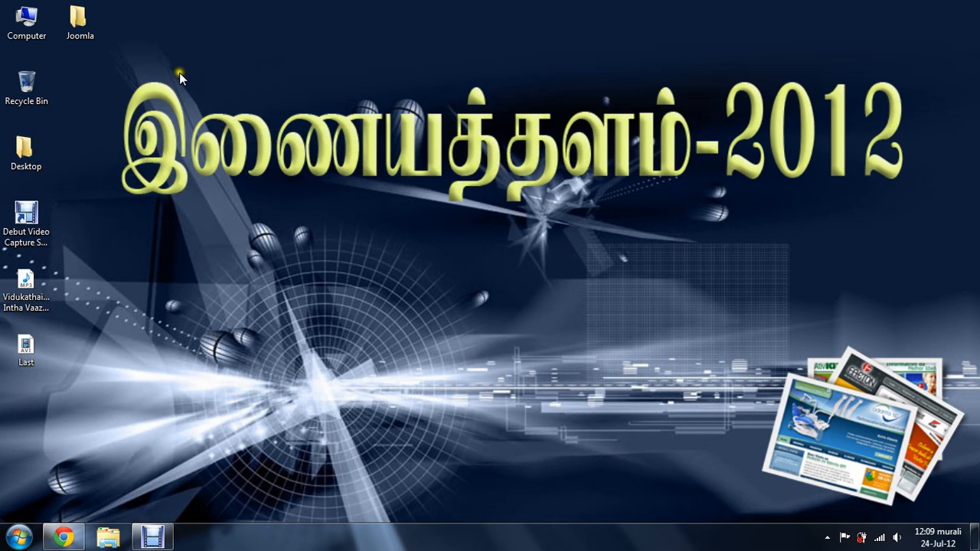
Launch the wampserver2.2e-php5.4.3 installer from the Joomla folder on the desktop
{"action": "double_click", "coordinate": [88, 35]}
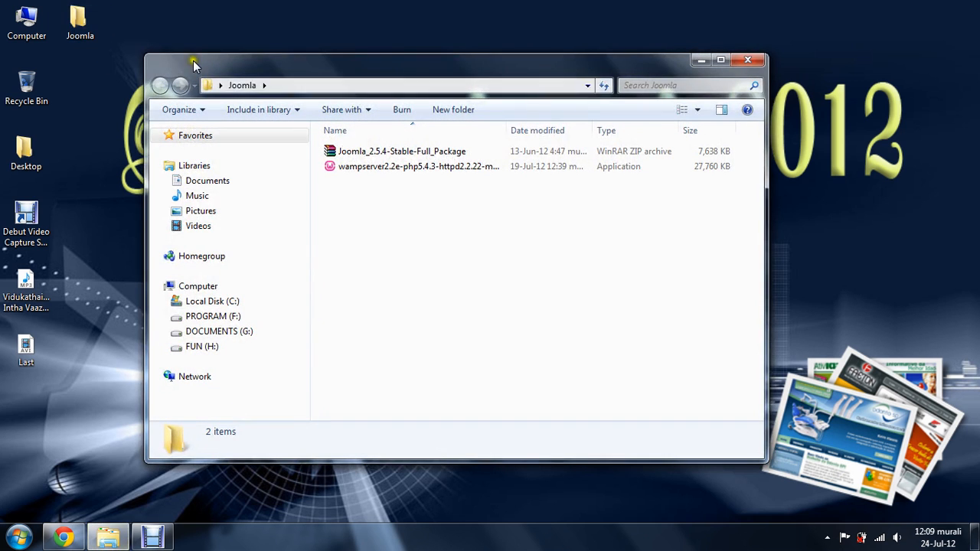
{"action": "left_click", "coordinate": [385, 164]}
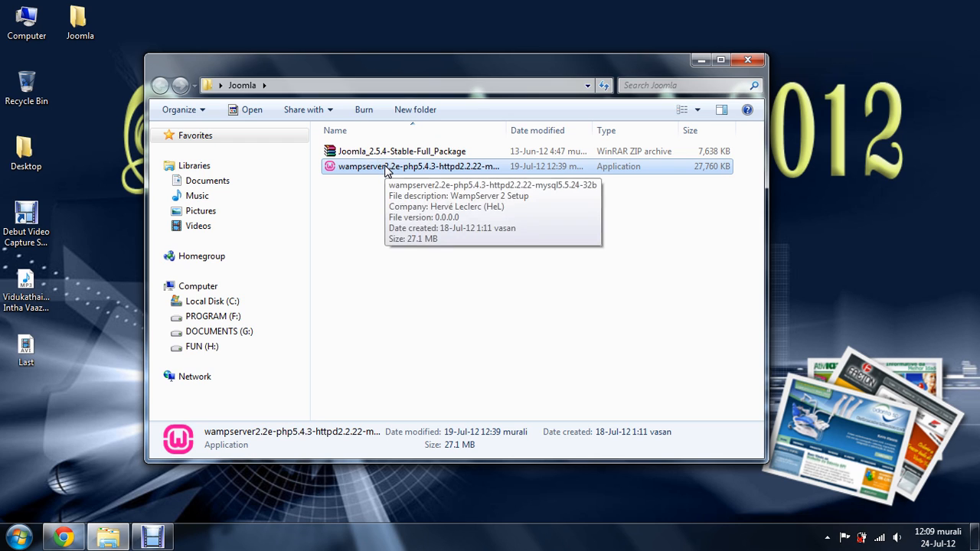
{"action": "double_click", "coordinate": [385, 167]}
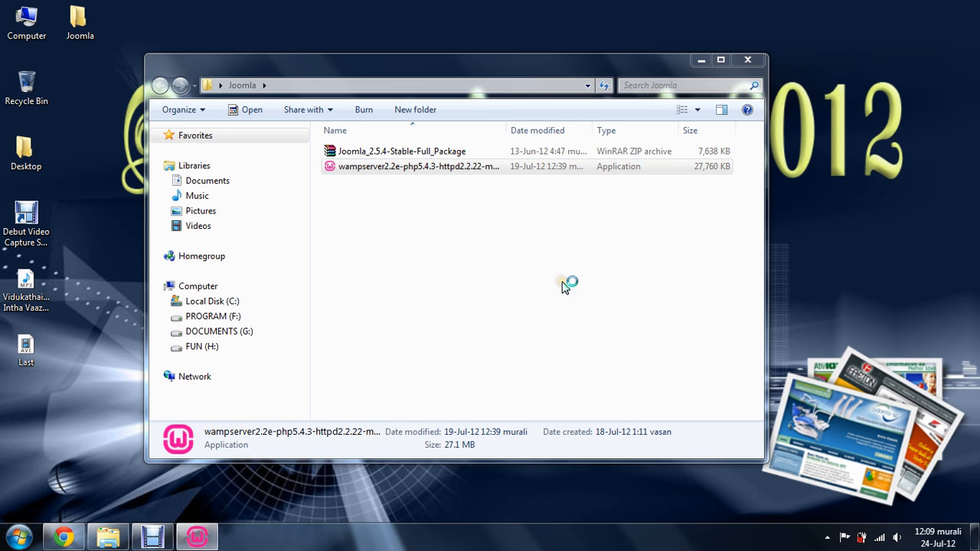
Start the WampServer 2 setup wizard and accept its license agreement
{"action": "left_click", "coordinate": [570, 384]}
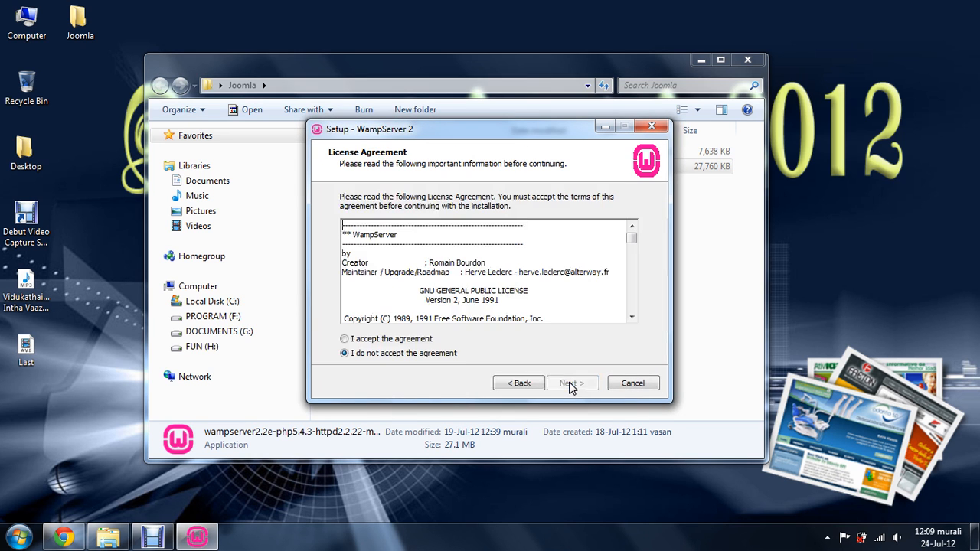
{"action": "left_click", "coordinate": [390, 342]}
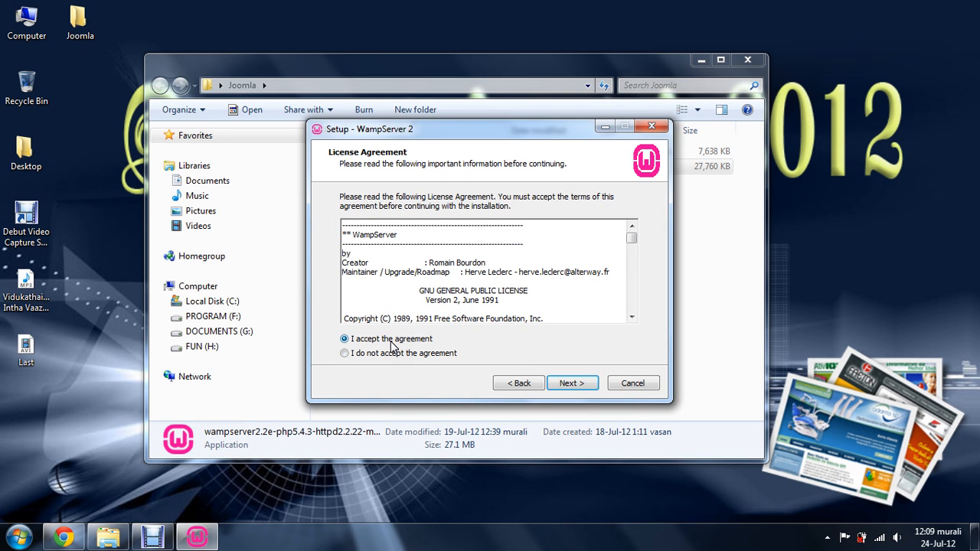
{"action": "left_click", "coordinate": [564, 383]}
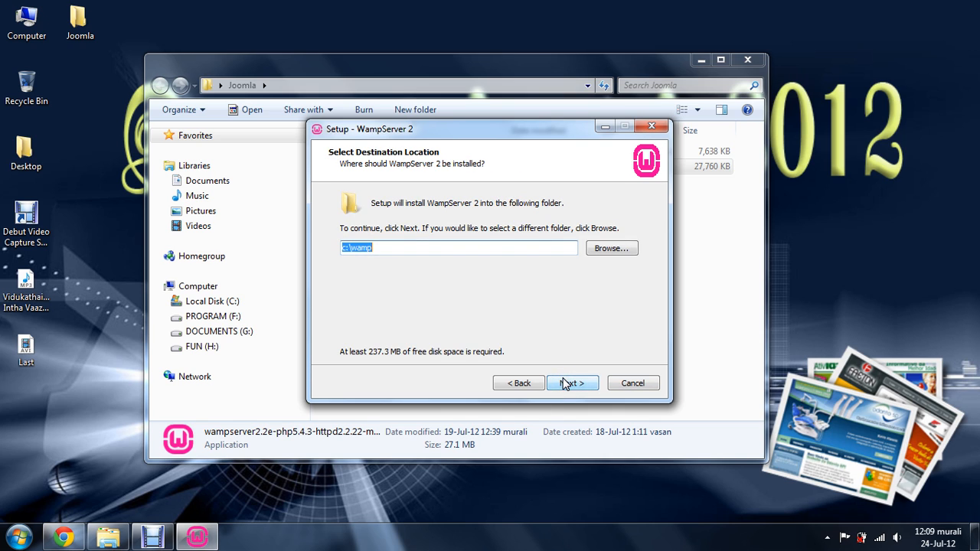
Install WampServer 2 into c:\wamp without creating a Quick Launch or desktop icon
{"action": "left_click", "coordinate": [424, 247]}
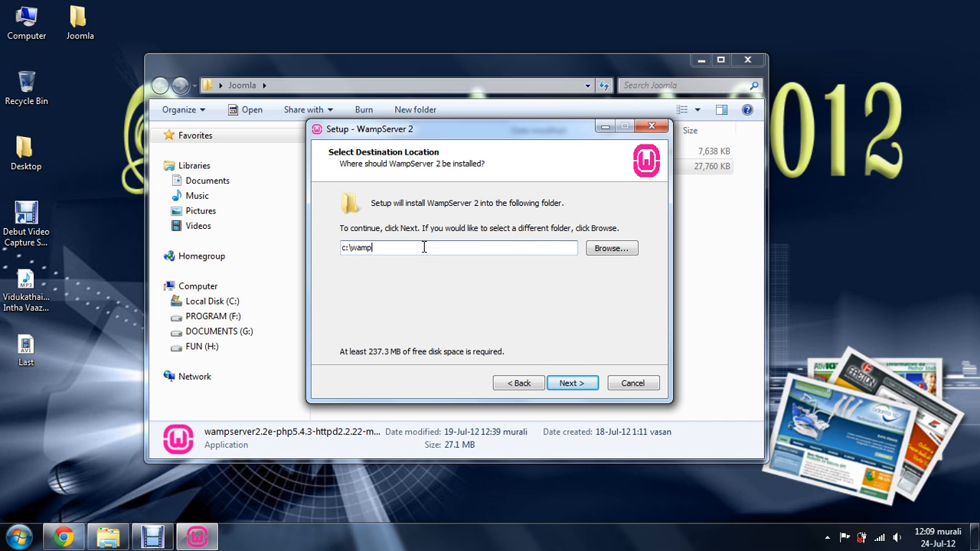
{"action": "left_click", "coordinate": [567, 388]}
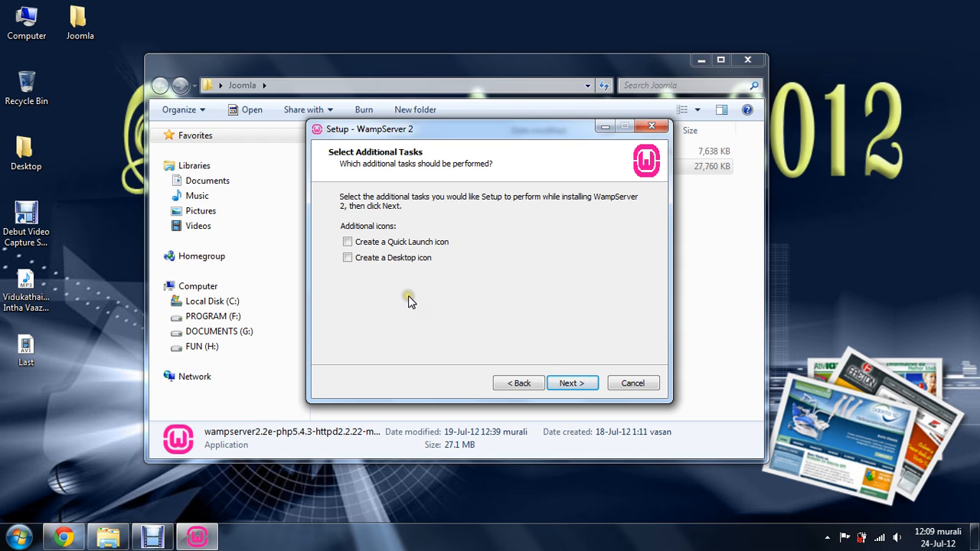
{"action": "left_click", "coordinate": [576, 386]}
{"action": "left_click", "coordinate": [586, 390]}
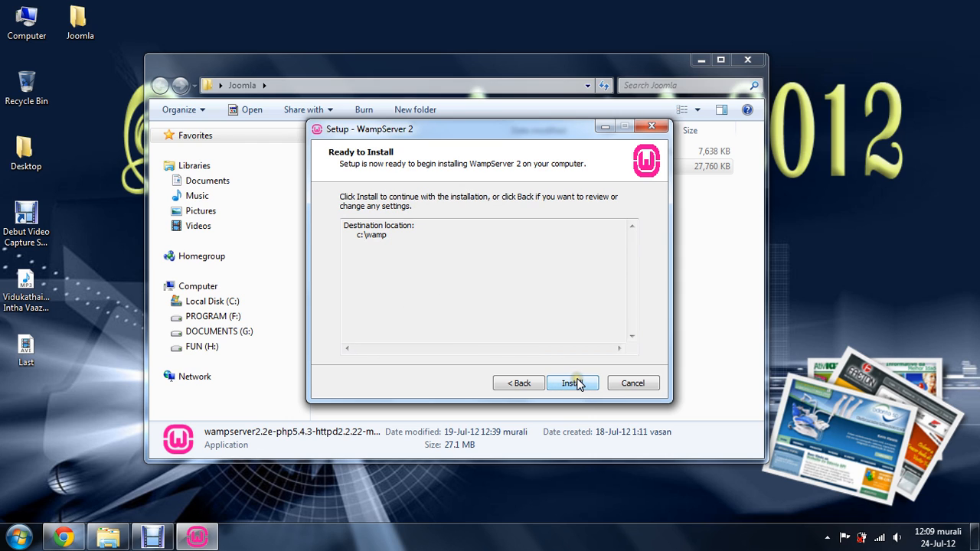
{"action": "left_click", "coordinate": [577, 383]}
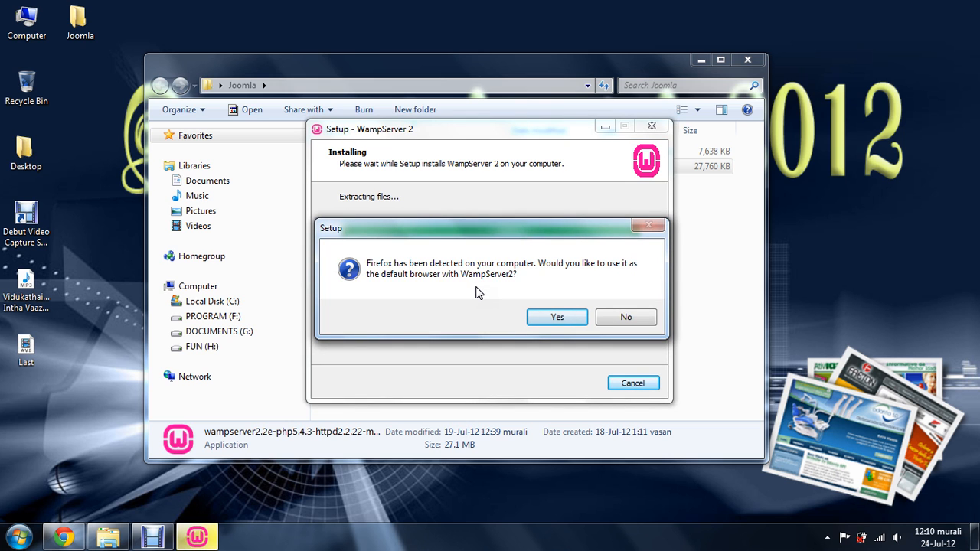
Choose explorer instead of Firefox as WampServer's default browser, and finish setup with the default mail parameters and WampServer 2 launched
{"action": "left_click", "coordinate": [601, 320]}
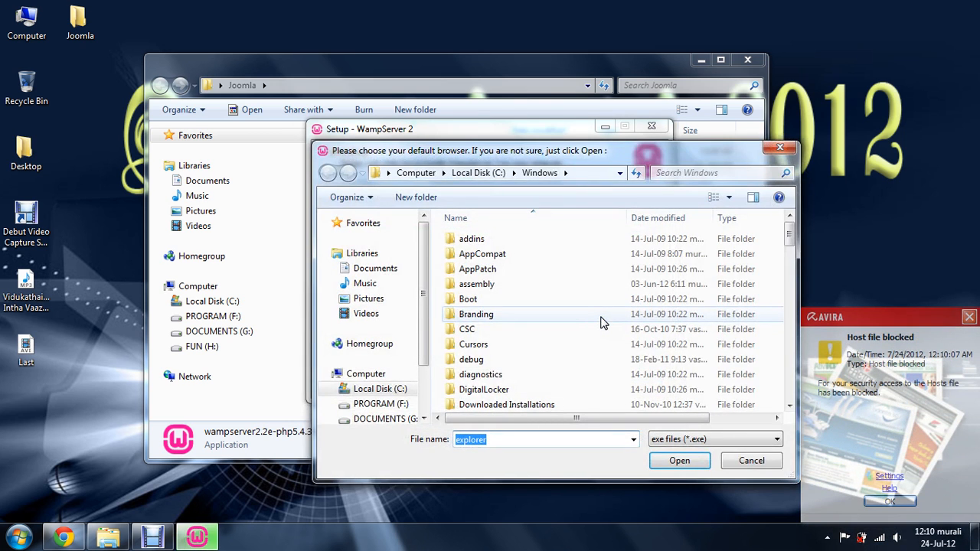
{"action": "left_click", "coordinate": [672, 460]}
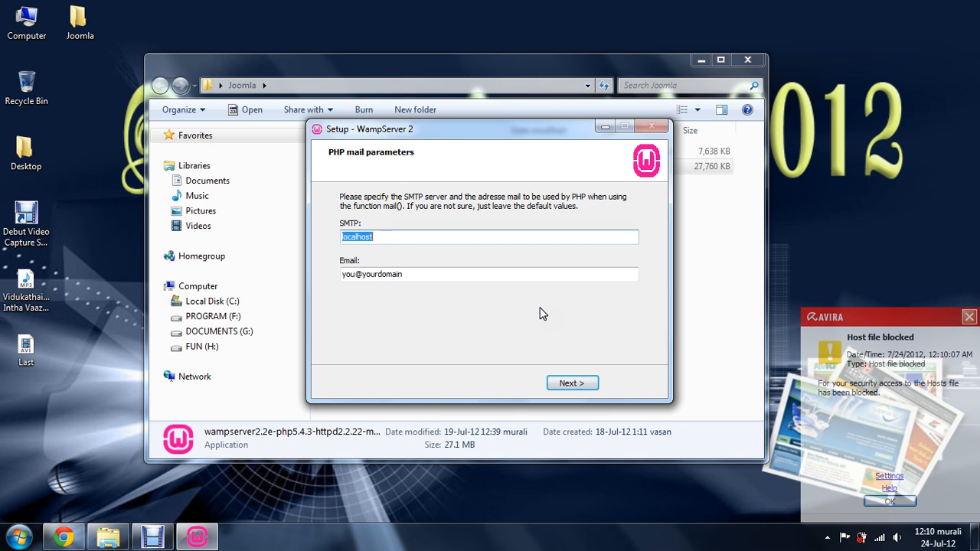
{"action": "left_click", "coordinate": [575, 391]}
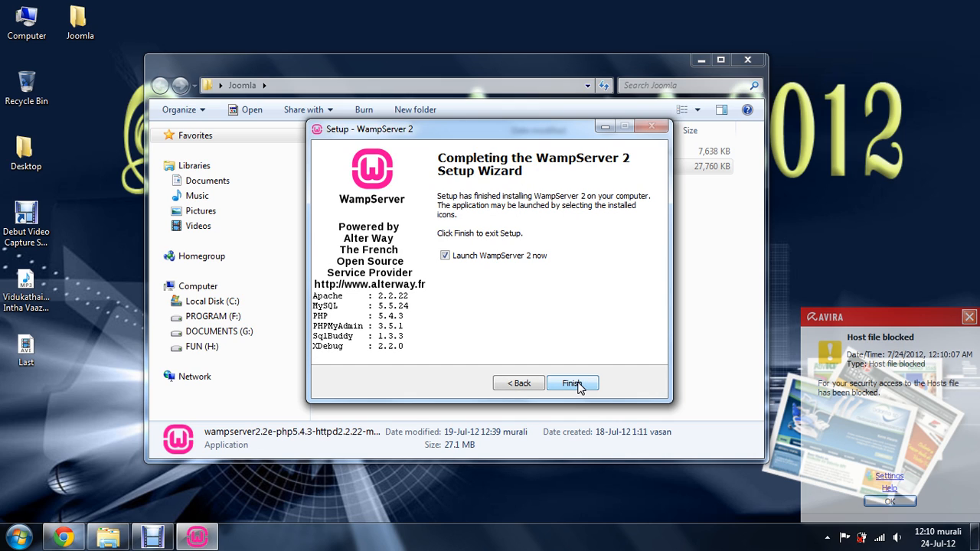
{"action": "left_click", "coordinate": [574, 383]}
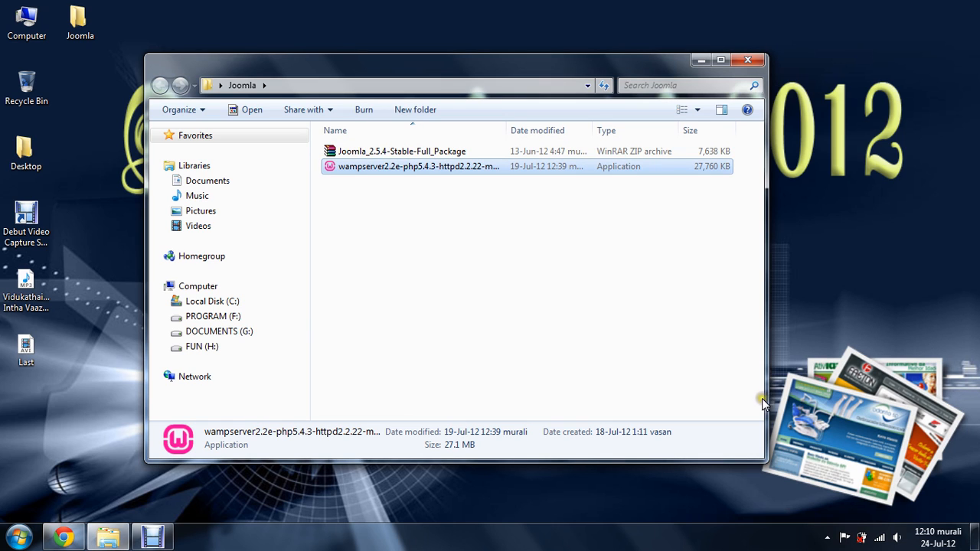
Put the WampServer server online and open its Localhost homepage
{"action": "left_click", "coordinate": [826, 538]}
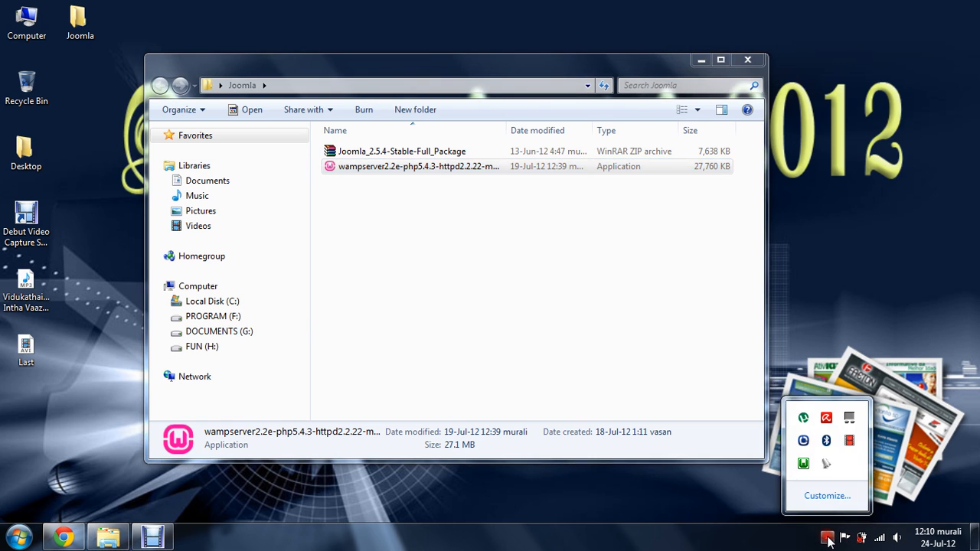
{"action": "left_click", "coordinate": [803, 465]}
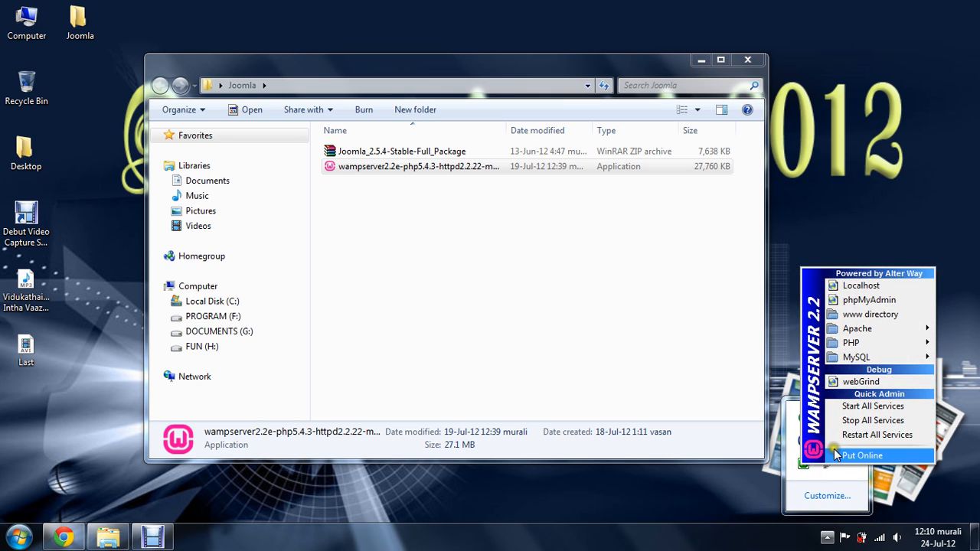
{"action": "left_click", "coordinate": [836, 457]}
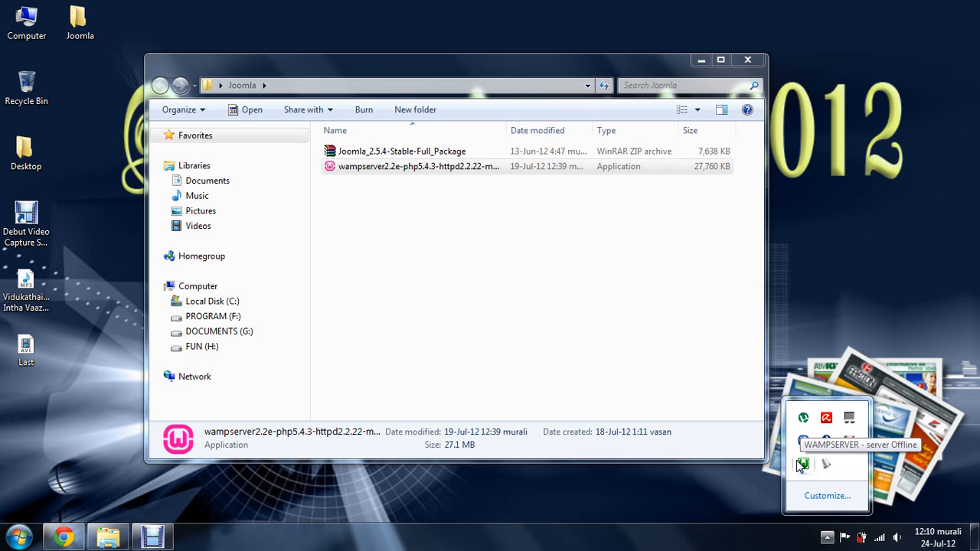
{"action": "left_click", "coordinate": [801, 465]}
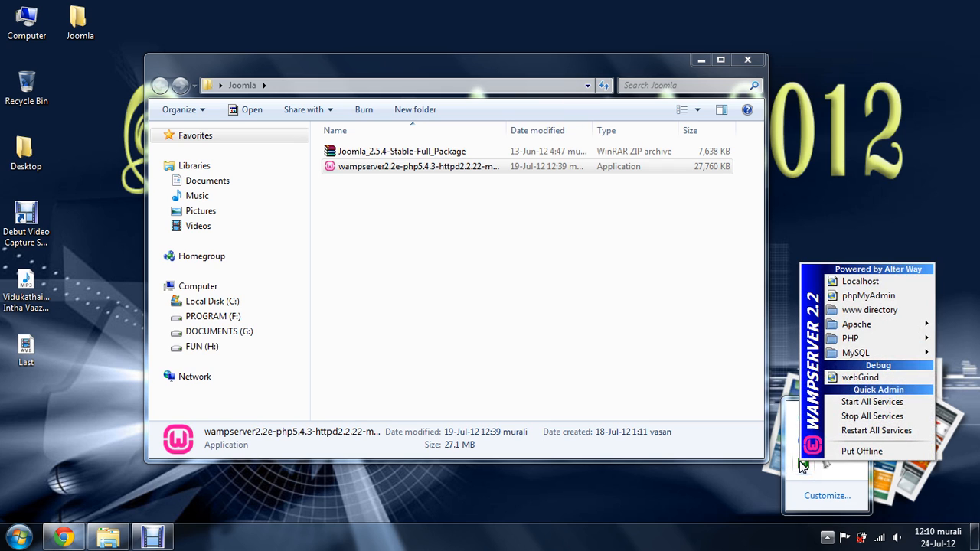
{"action": "left_click", "coordinate": [876, 278]}
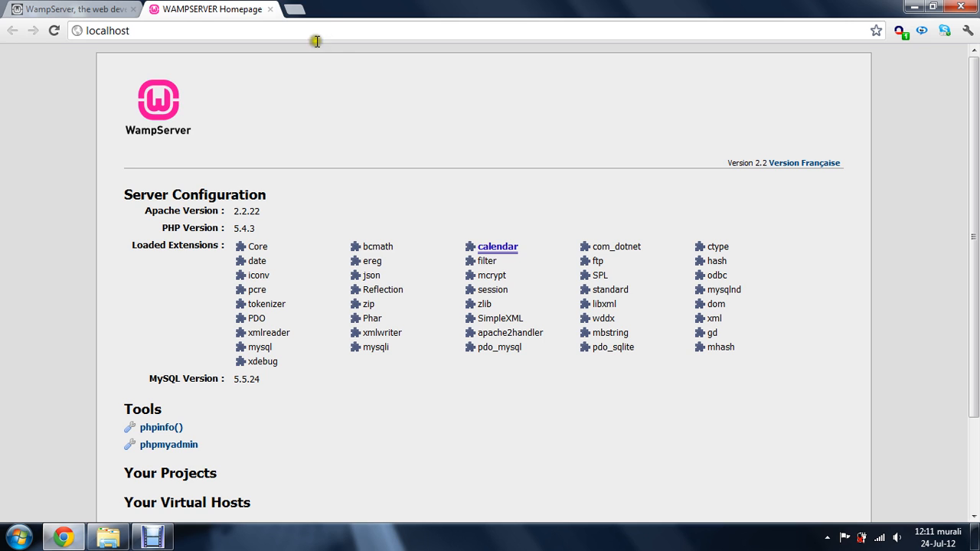
{"action": "left_click", "coordinate": [293, 10]}
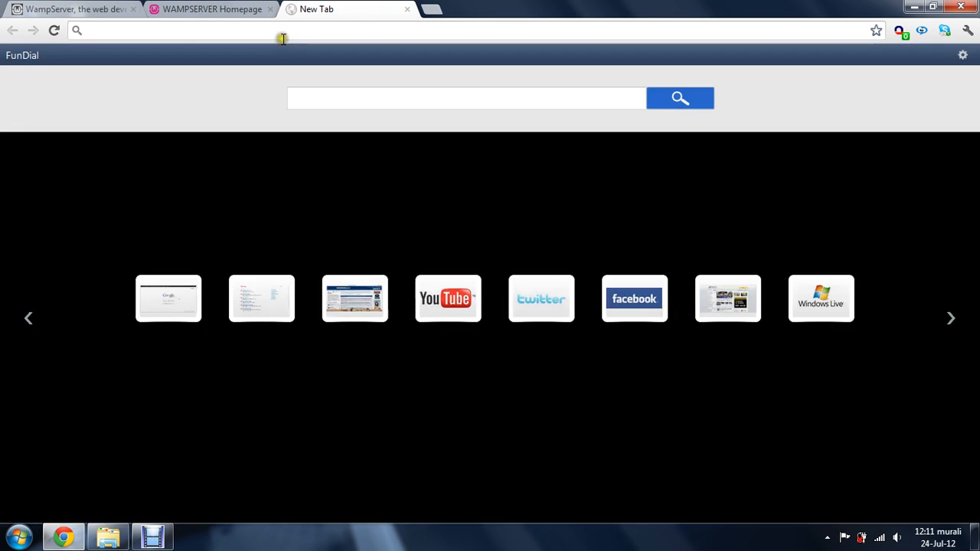
{"action": "type", "text": "www."}
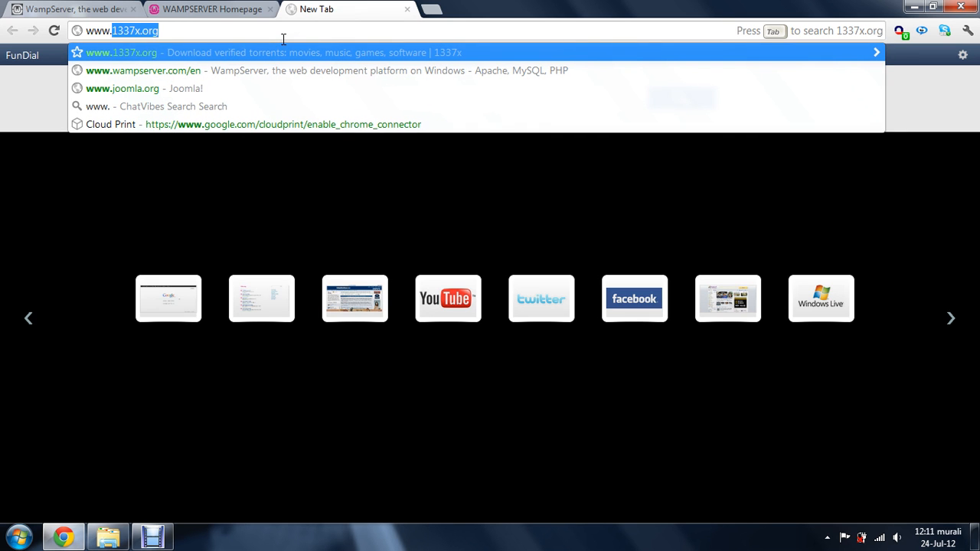
{"action": "type", "text": "joomla"}
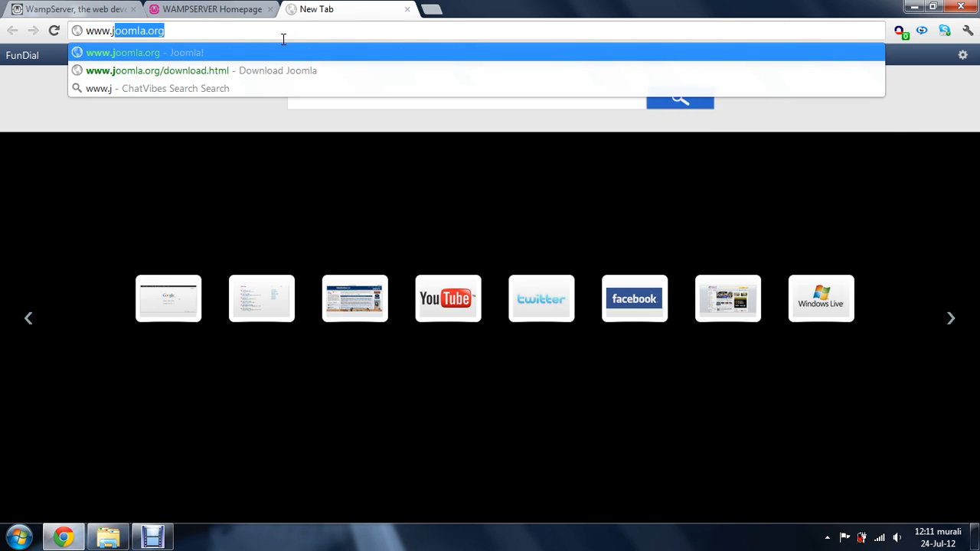
{"action": "key", "text": "Return"}
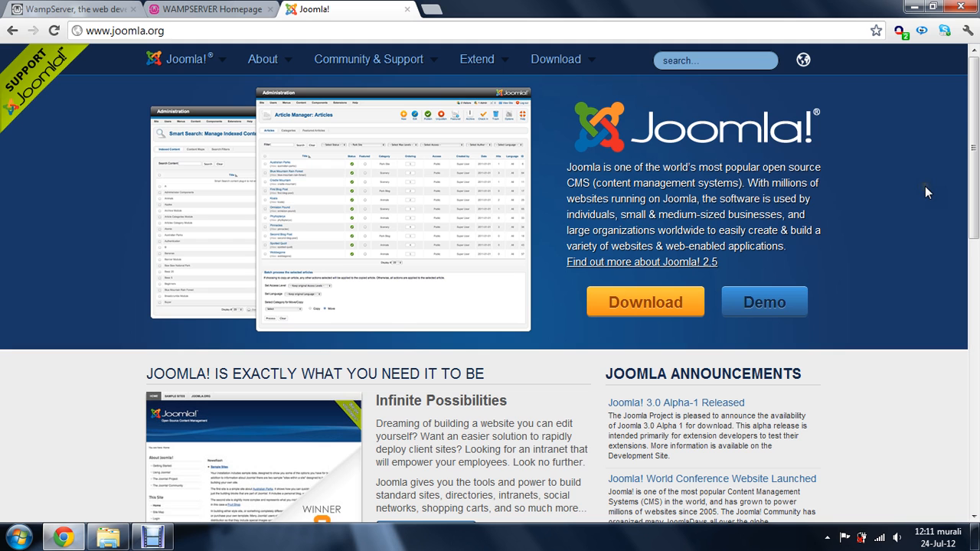
Choose the 2.5.6 Full Package ZIP on Joomla's download page, and minimize the browser to return to the Joomla folder
{"action": "scroll", "coordinate": [834, 203], "scroll_direction": "down", "scroll_amount": 1}
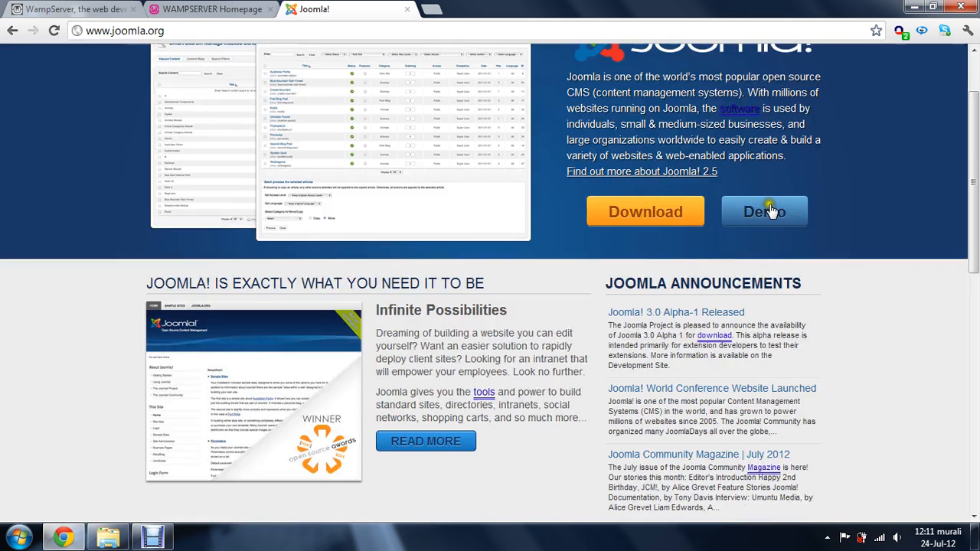
{"action": "left_click", "coordinate": [641, 227]}
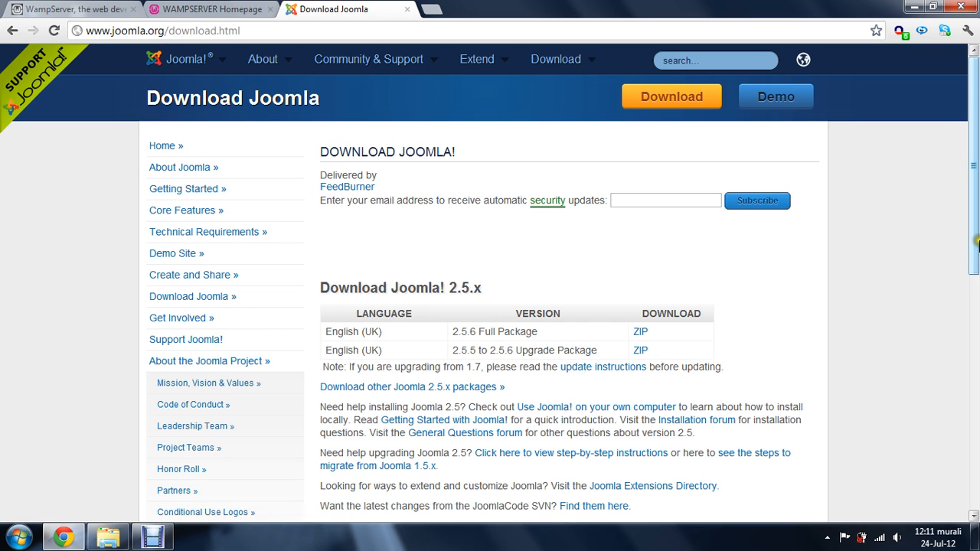
{"action": "left_click_drag", "start_coordinate": [976, 236], "coordinate": [976, 275]}
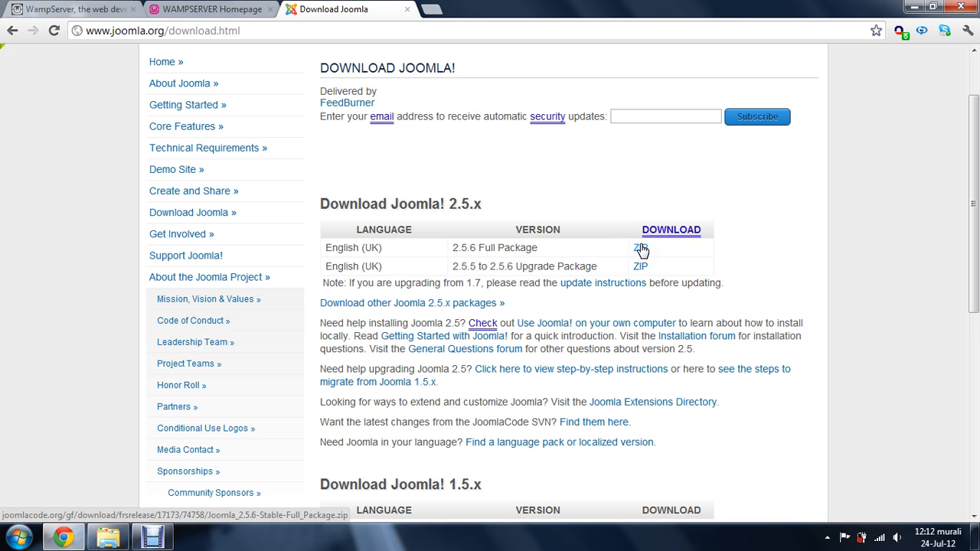
{"action": "left_click", "coordinate": [641, 249]}
{"action": "left_click", "coordinate": [913, 8]}
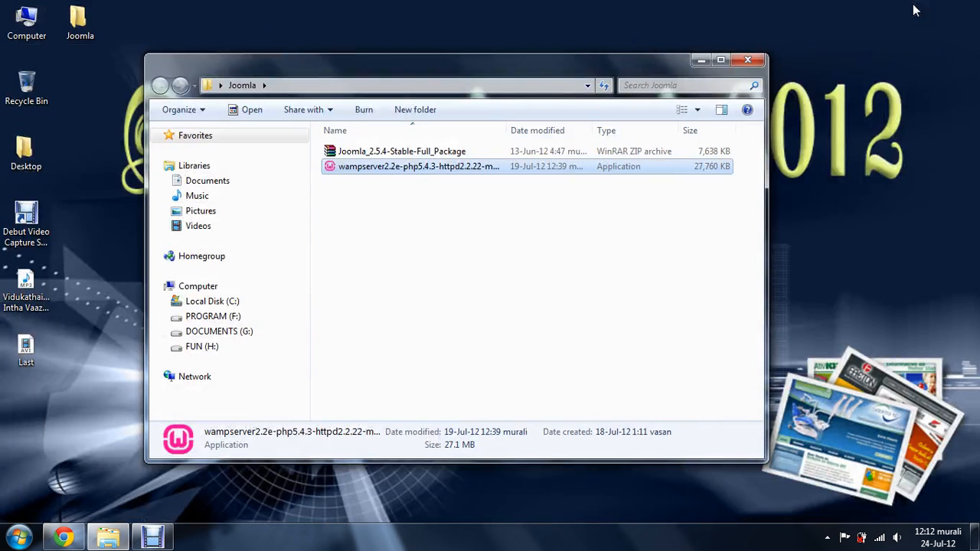
Extract the Joomla_2.5.4-Stable-Full_Package ZIP archive to a folder of the same name inside the Joomla folder
{"action": "left_click", "coordinate": [420, 157]}
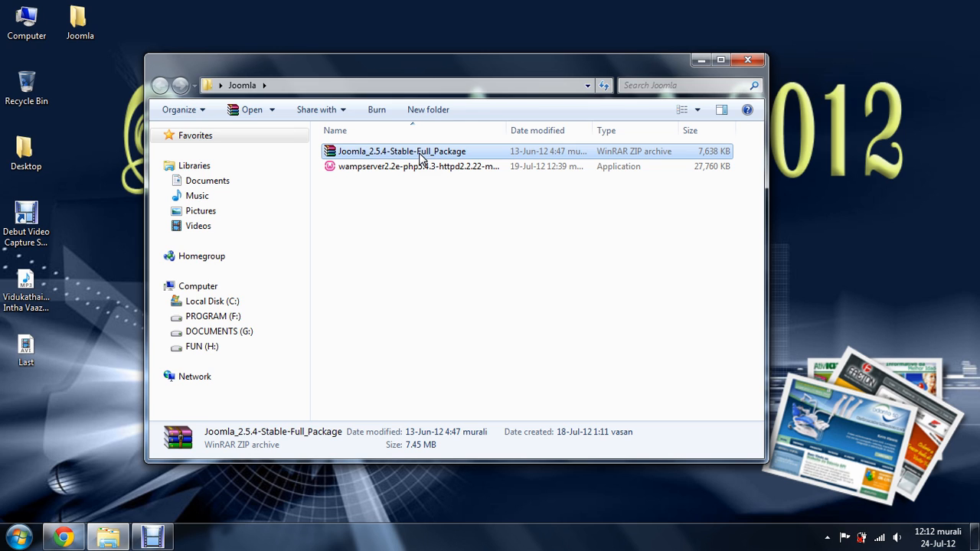
{"action": "right_click", "coordinate": [419, 157]}
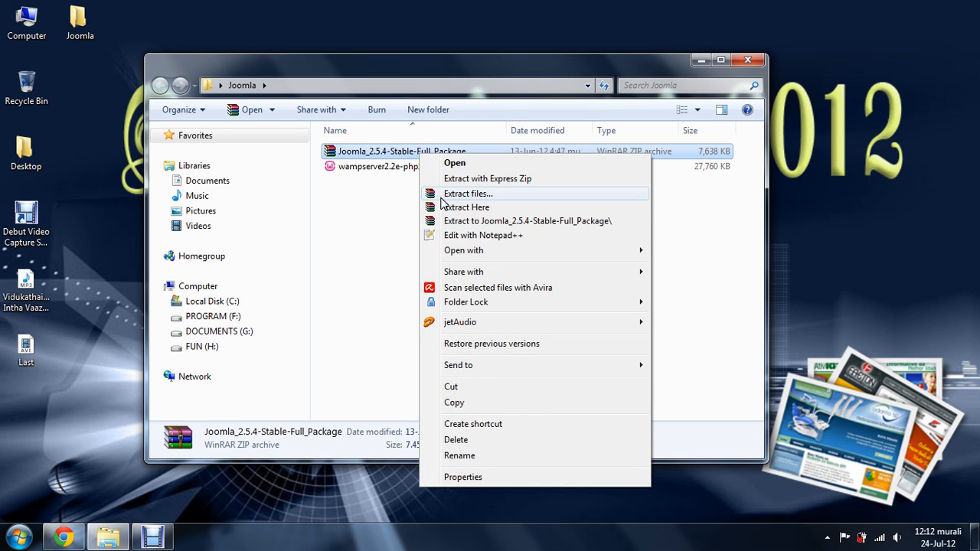
{"action": "left_click", "coordinate": [442, 194]}
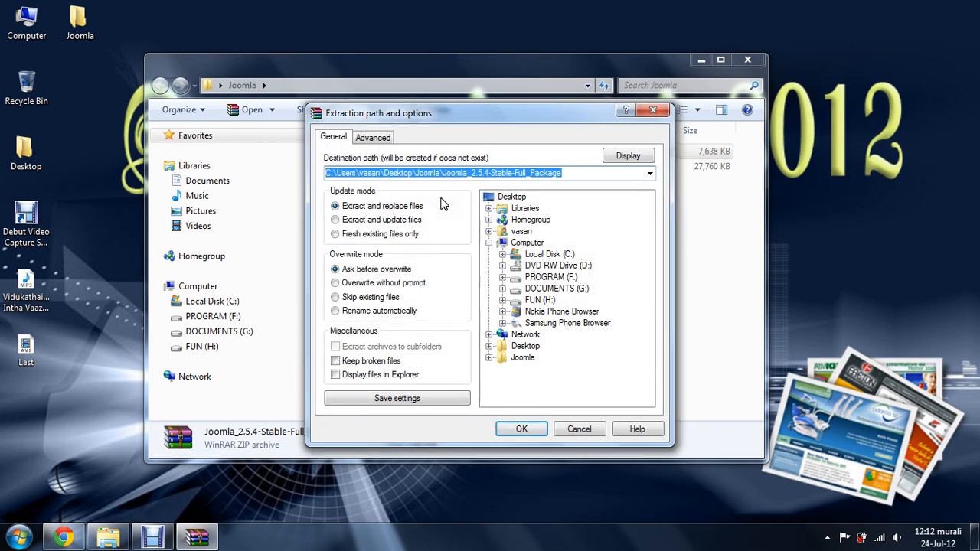
{"action": "left_click", "coordinate": [522, 428]}
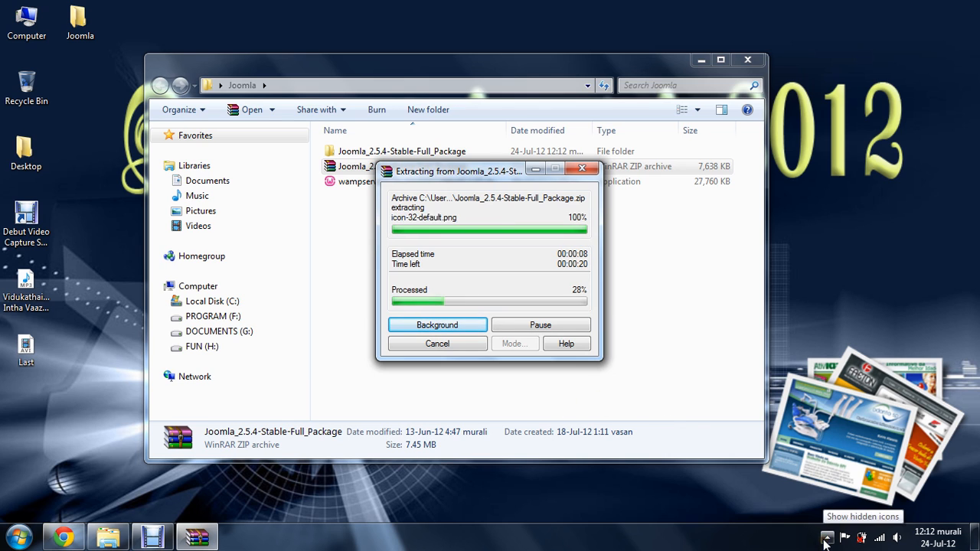
{"action": "left_click", "coordinate": [826, 538]}
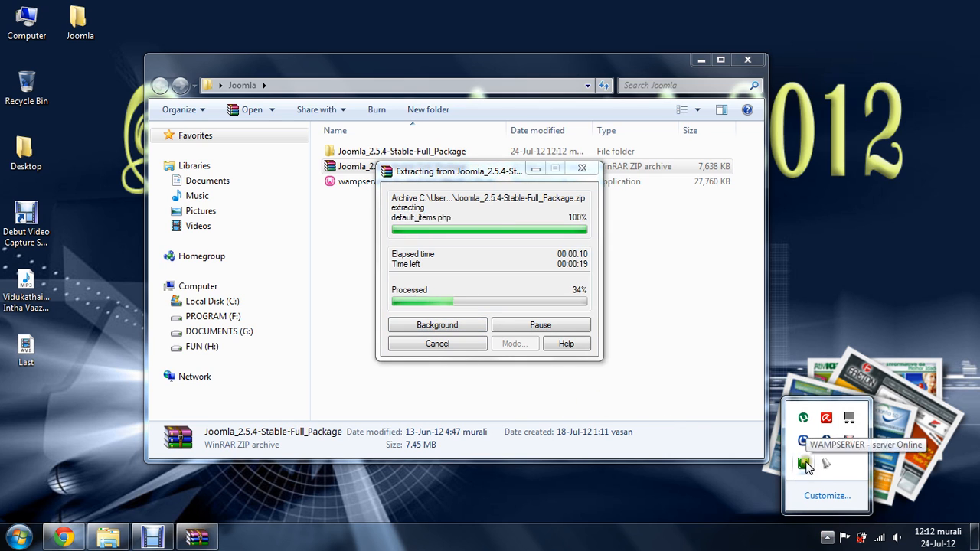
{"action": "left_click", "coordinate": [801, 464]}
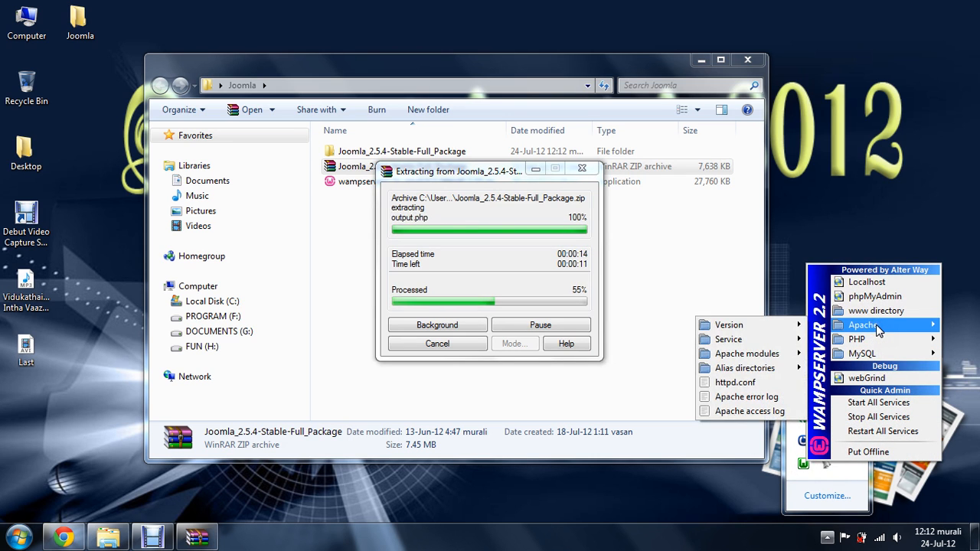
{"action": "mouse_move", "coordinate": [880, 355]}
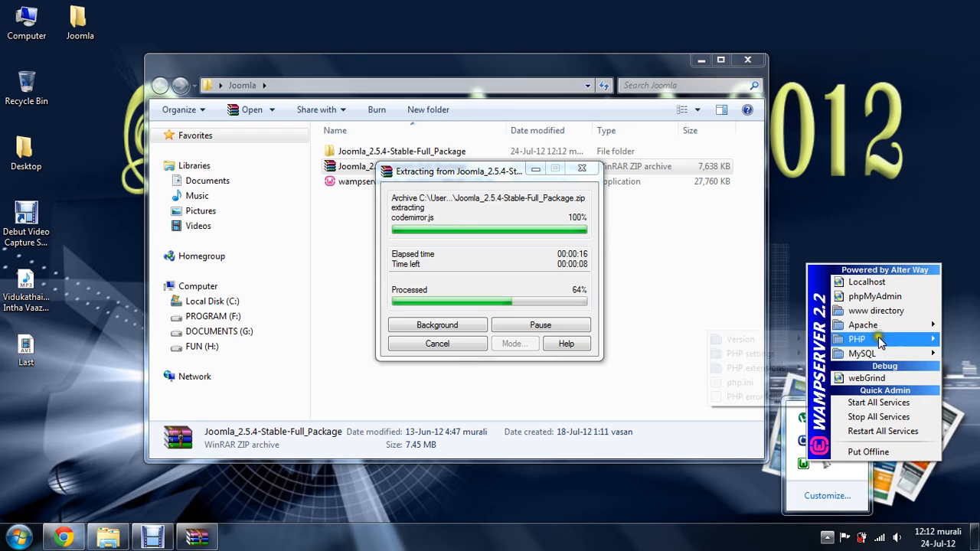
{"action": "mouse_move", "coordinate": [879, 330]}
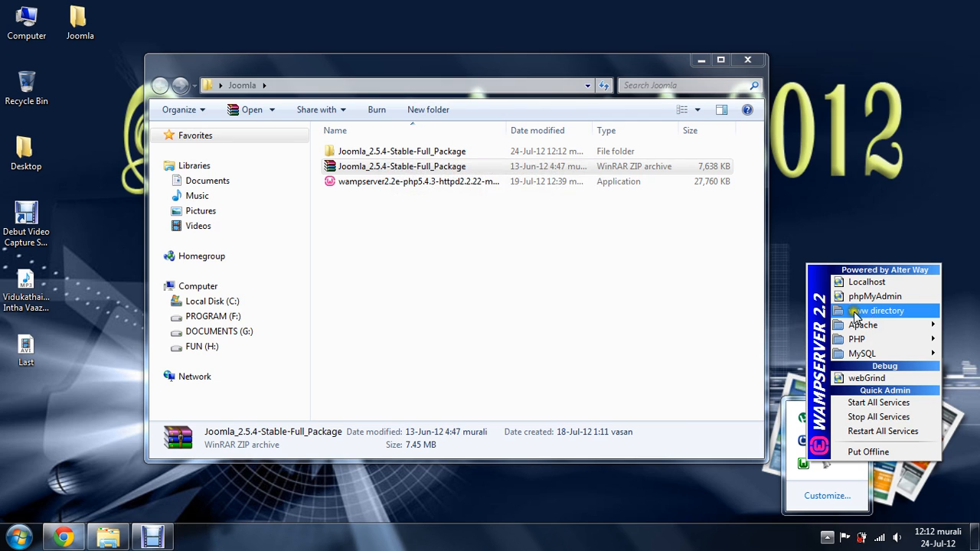
{"action": "left_click", "coordinate": [465, 310]}
Copy the extracted Joomla_2.5.4-Stable-Full_Package folder into WampServer's www directory
{"action": "left_click", "coordinate": [389, 150]}
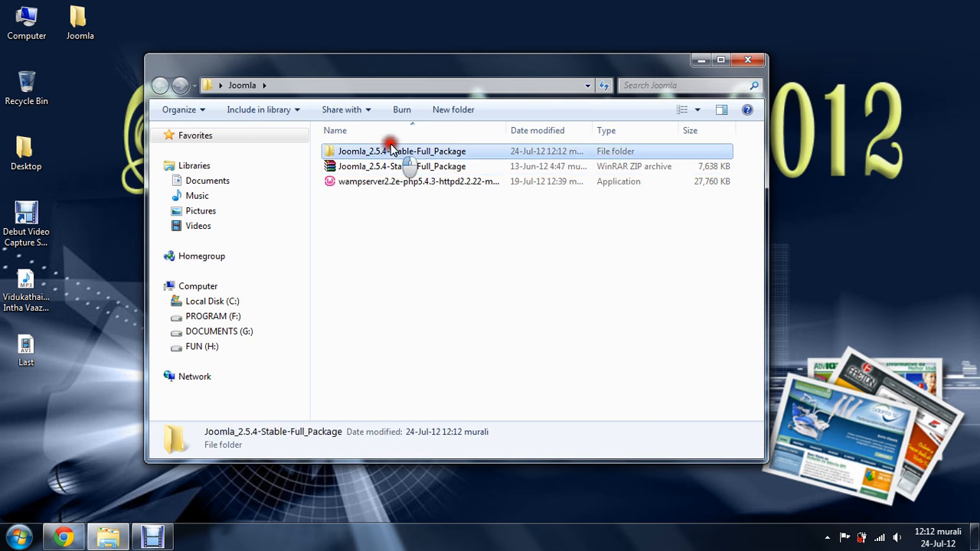
{"action": "right_click", "coordinate": [390, 149]}
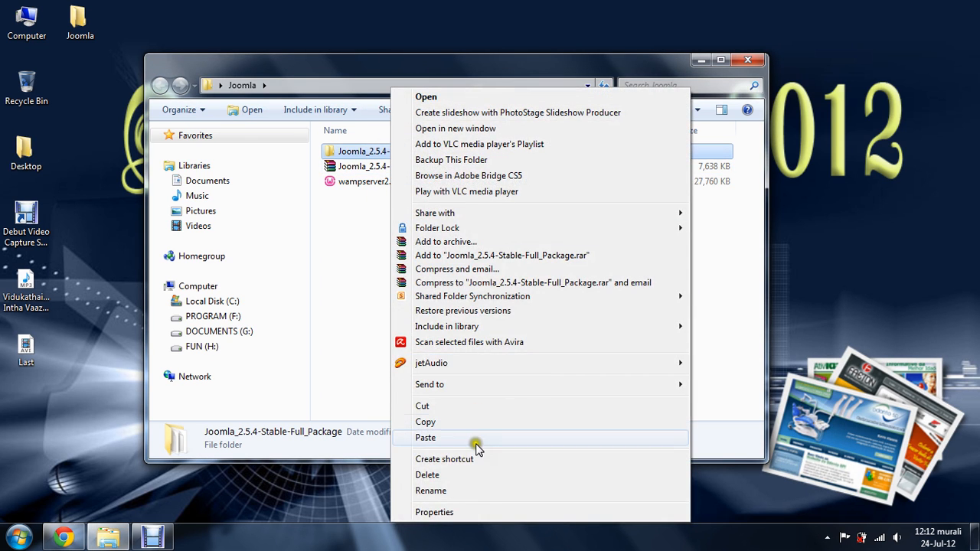
{"action": "left_click", "coordinate": [472, 424]}
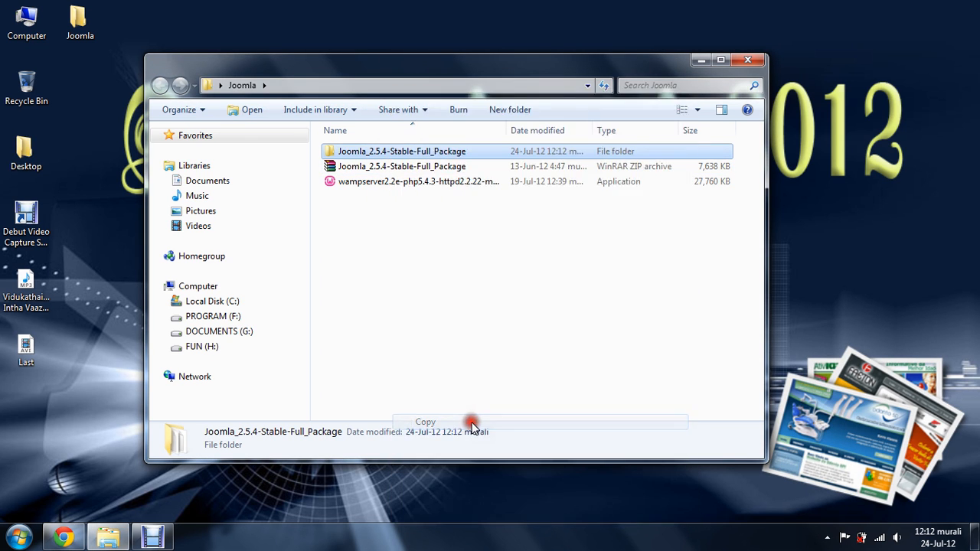
{"action": "left_click", "coordinate": [827, 538]}
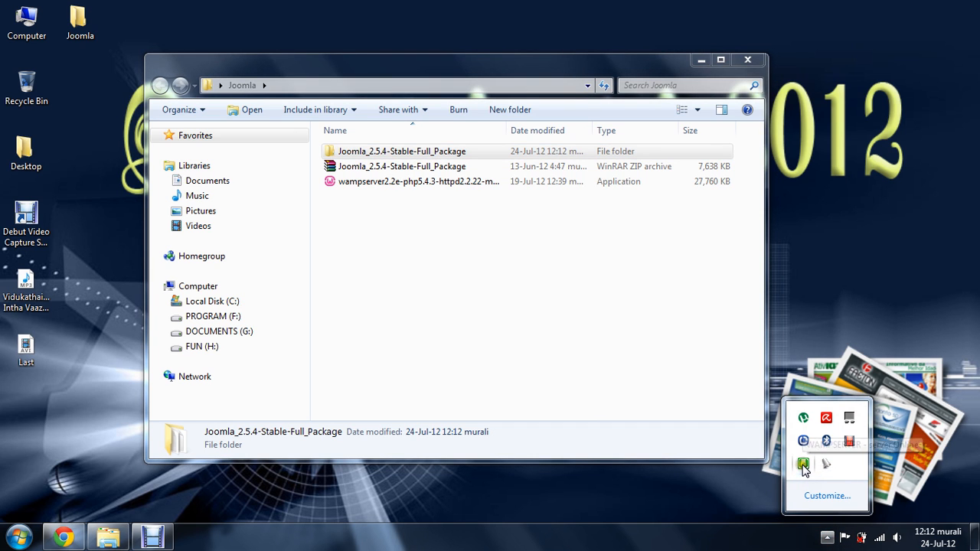
{"action": "left_click", "coordinate": [803, 463]}
{"action": "left_click", "coordinate": [855, 314]}
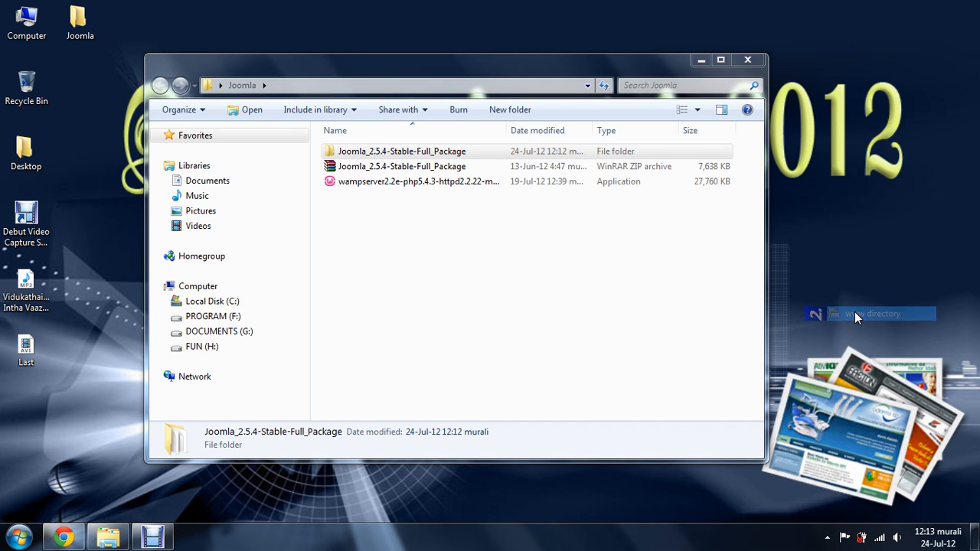
{"action": "right_click", "coordinate": [518, 291]}
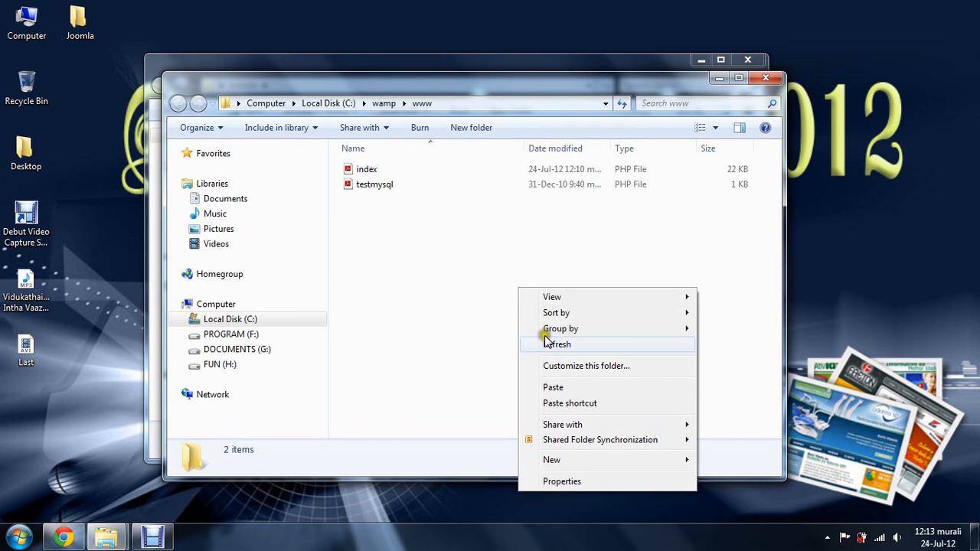
{"action": "left_click", "coordinate": [551, 387]}
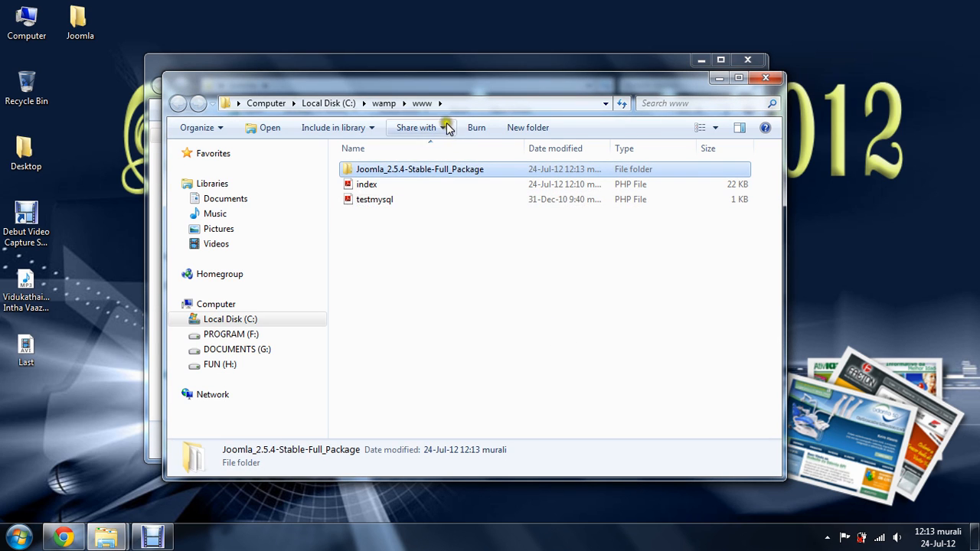
Rename the Joomla package folder in the www directory as MySchool
{"action": "right_click", "coordinate": [465, 171]}
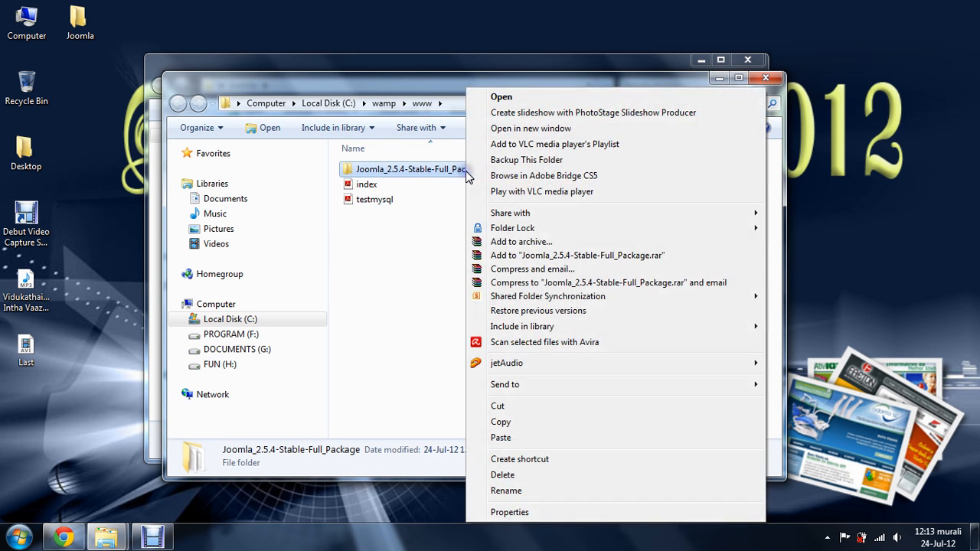
{"action": "left_click", "coordinate": [506, 491]}
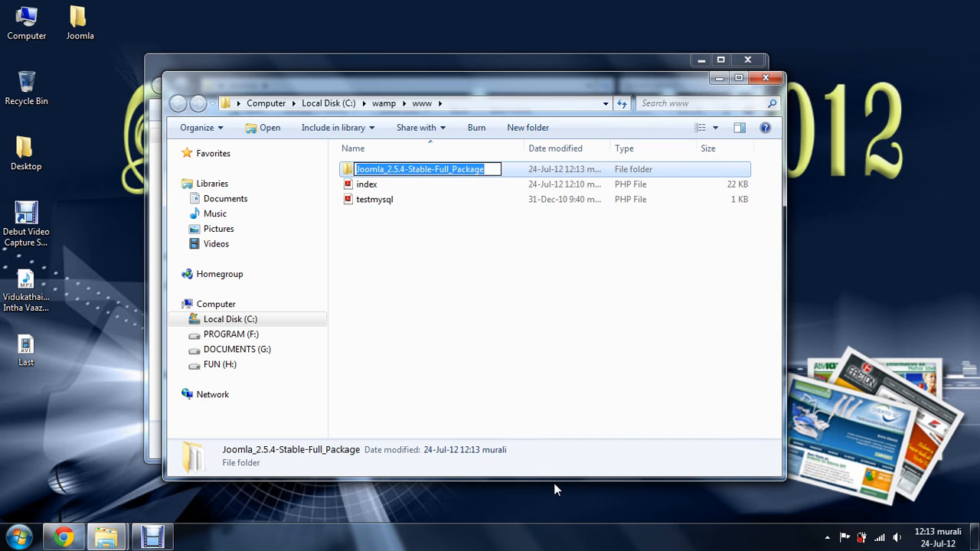
{"action": "type", "text": "MySc"}
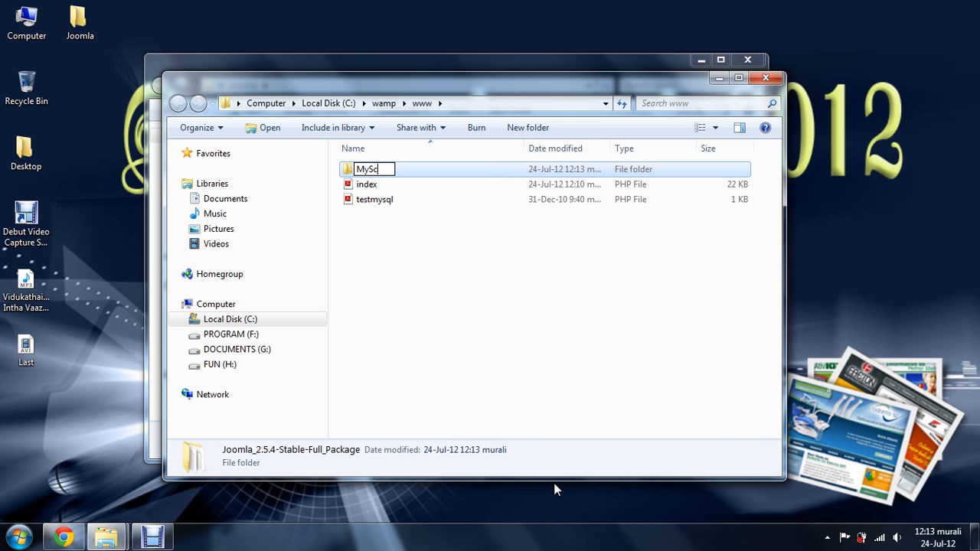
{"action": "type", "text": "hool"}
{"action": "key", "text": "Return"}
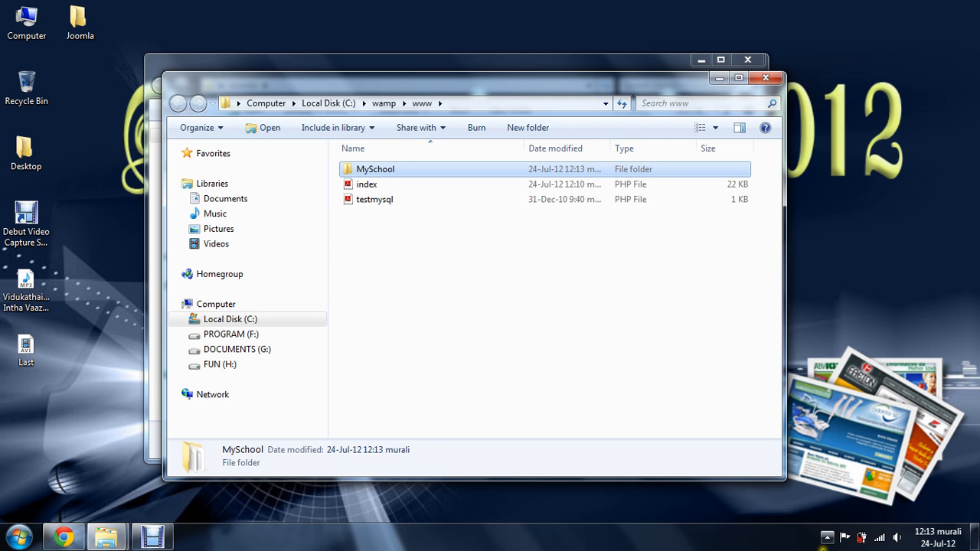
Open WampServer's Localhost homepage and launch the MySchool project to start the Joomla web installer
{"action": "left_click", "coordinate": [827, 537]}
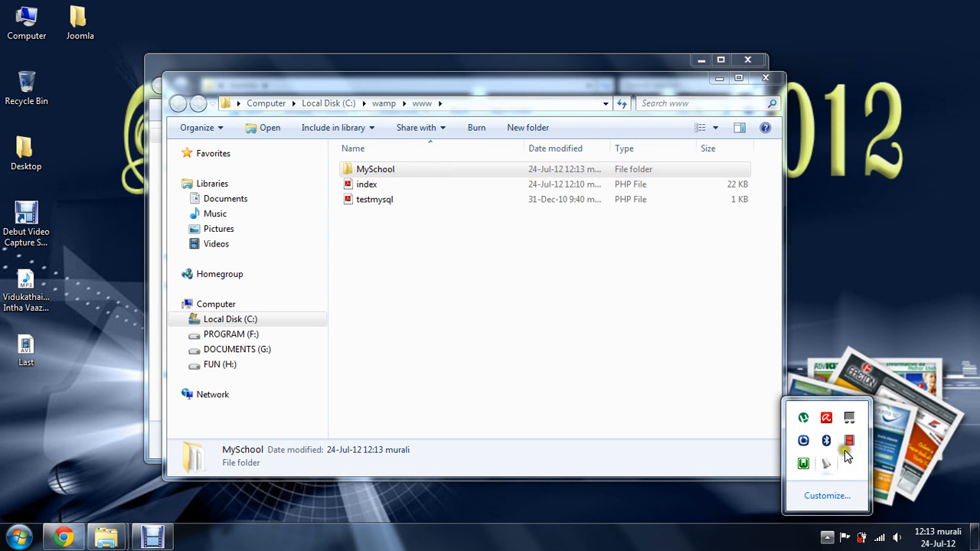
{"action": "left_click", "coordinate": [803, 463]}
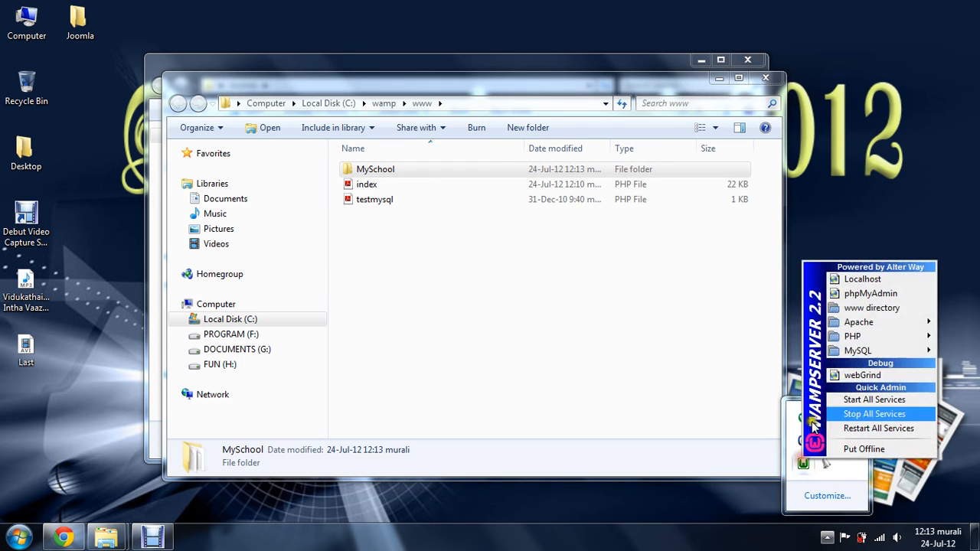
{"action": "left_click", "coordinate": [857, 280]}
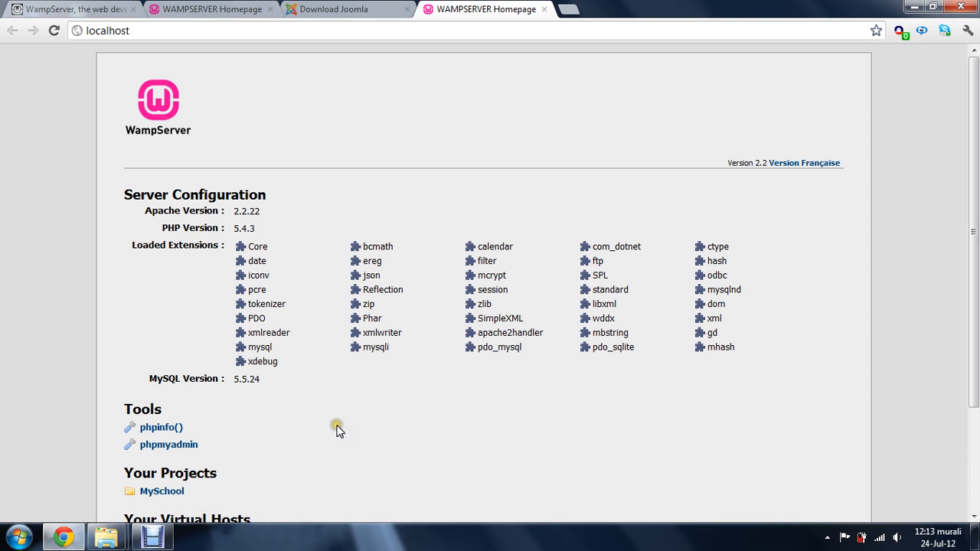
{"action": "left_click", "coordinate": [161, 492]}
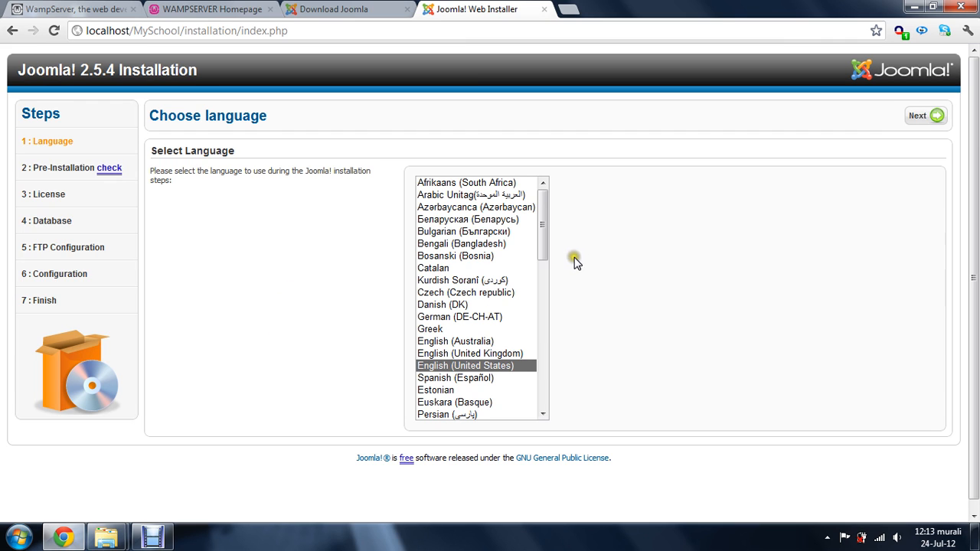
Keep English (United States) as the installation language and continue past the pre-installation check and license to the database configuration
{"action": "left_click_drag", "start_coordinate": [544, 256], "coordinate": [545, 411]}
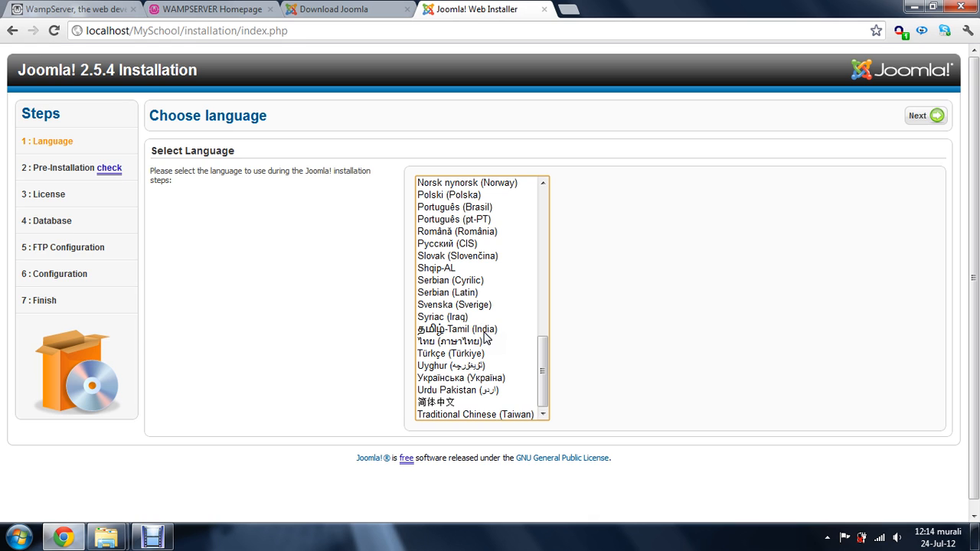
{"action": "left_click_drag", "start_coordinate": [538, 344], "coordinate": [533, 158]}
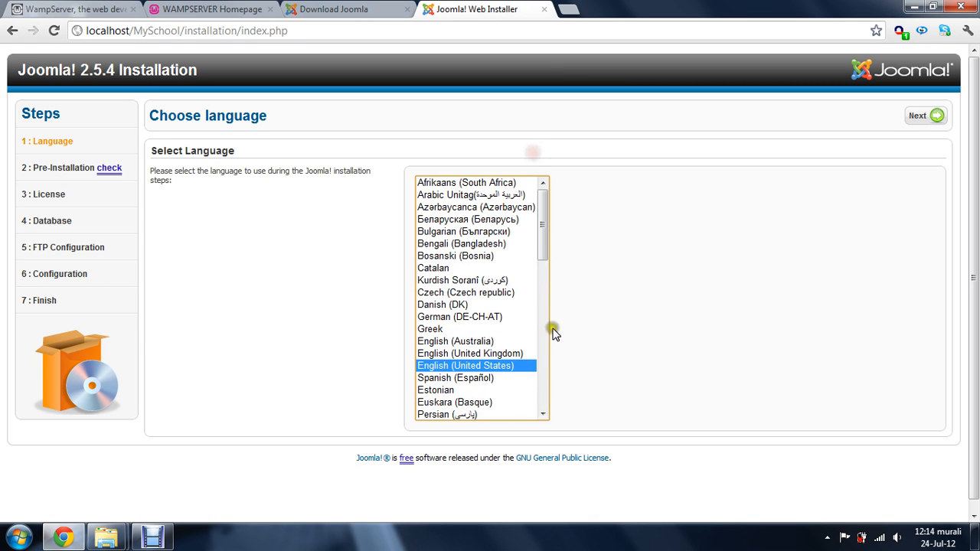
{"action": "left_click", "coordinate": [933, 114]}
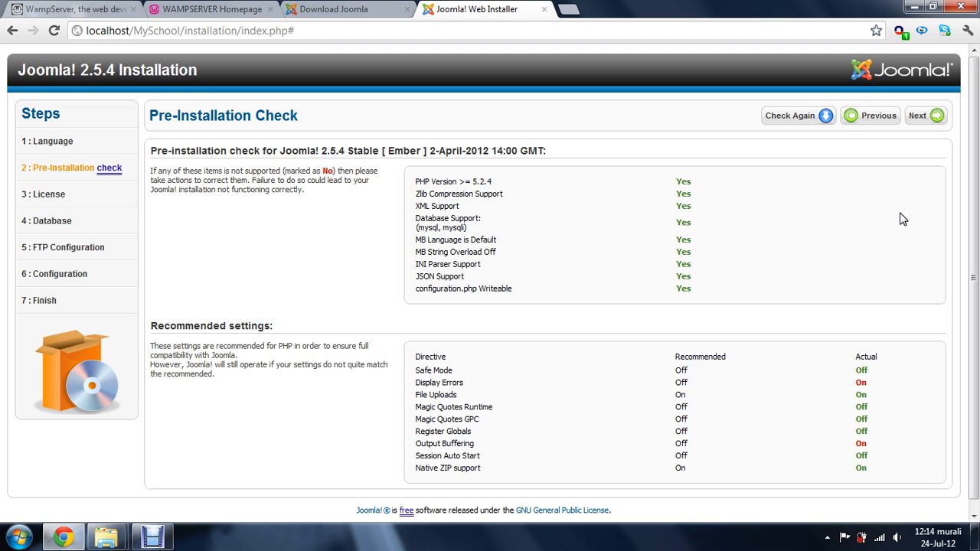
{"action": "left_click", "coordinate": [933, 119]}
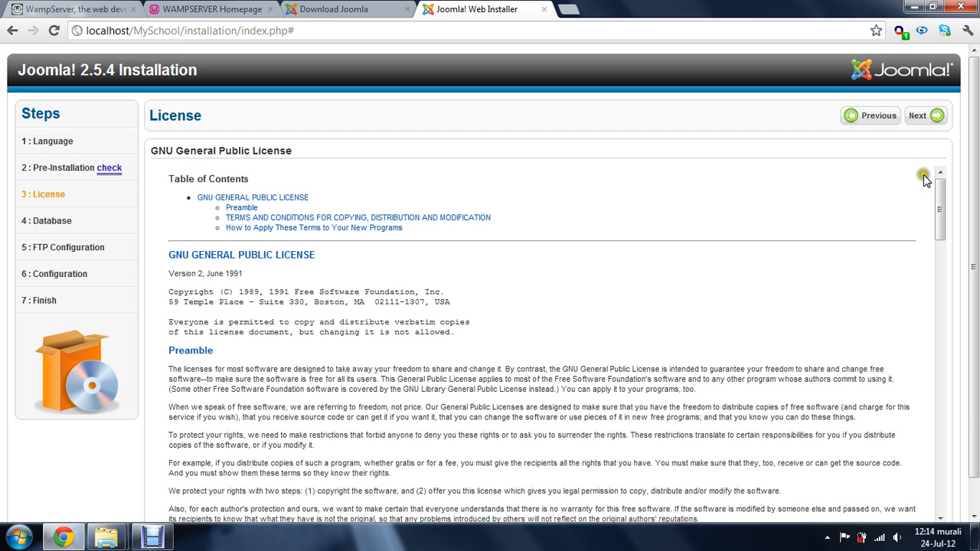
{"action": "left_click", "coordinate": [933, 116]}
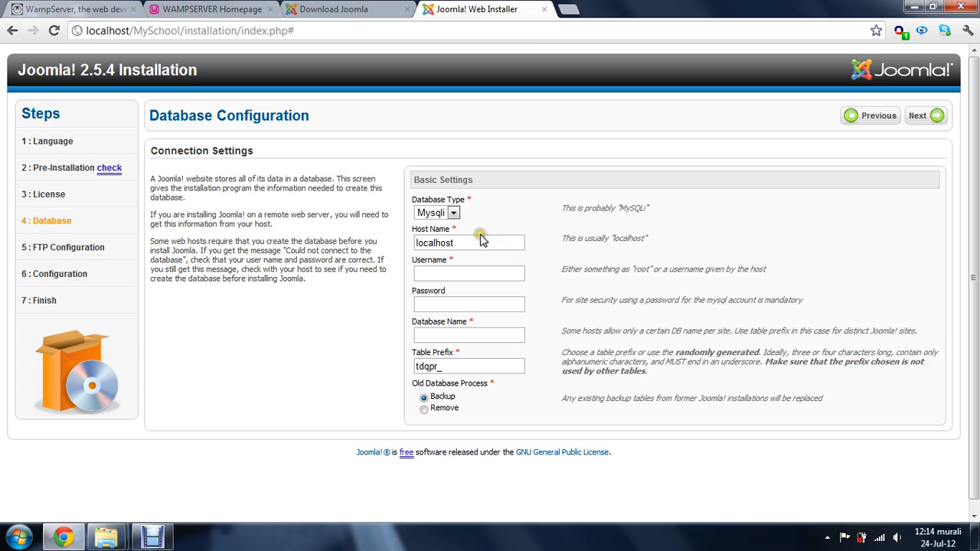
Configure the database with type Mysql, username root, a blank password and database name SchoolDB, and continue to the FTP configuration
{"action": "left_click", "coordinate": [453, 212]}
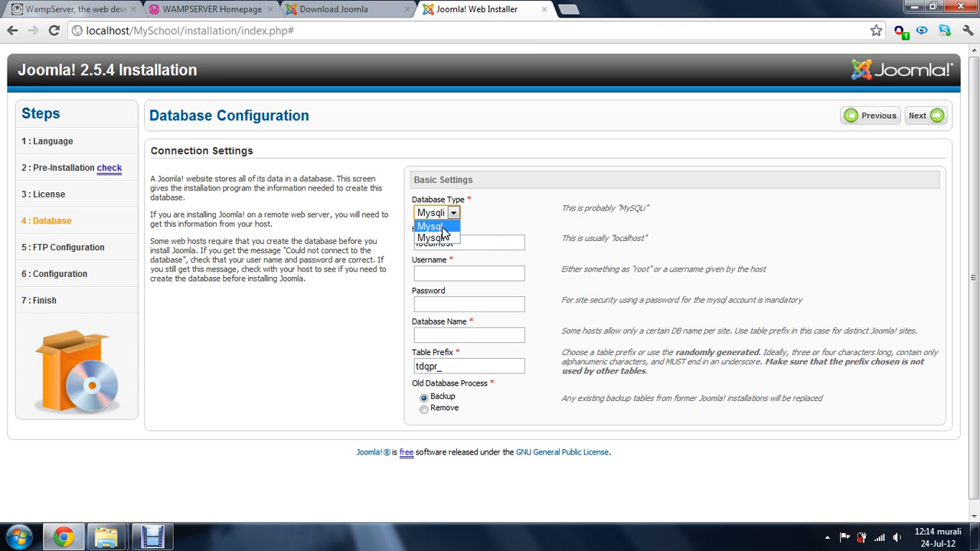
{"action": "left_click", "coordinate": [439, 227]}
{"action": "left_click", "coordinate": [483, 273]}
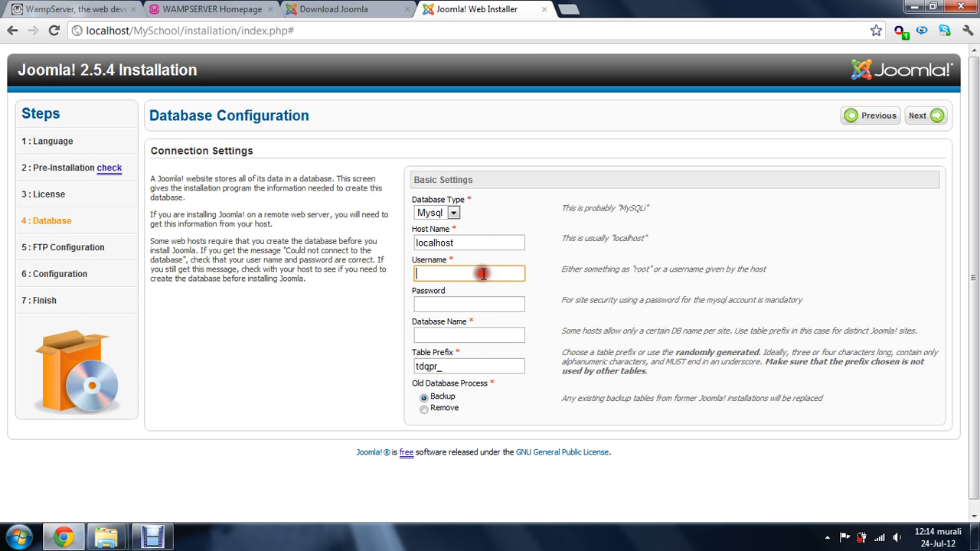
{"action": "type", "text": "root"}
{"action": "left_click", "coordinate": [479, 299]}
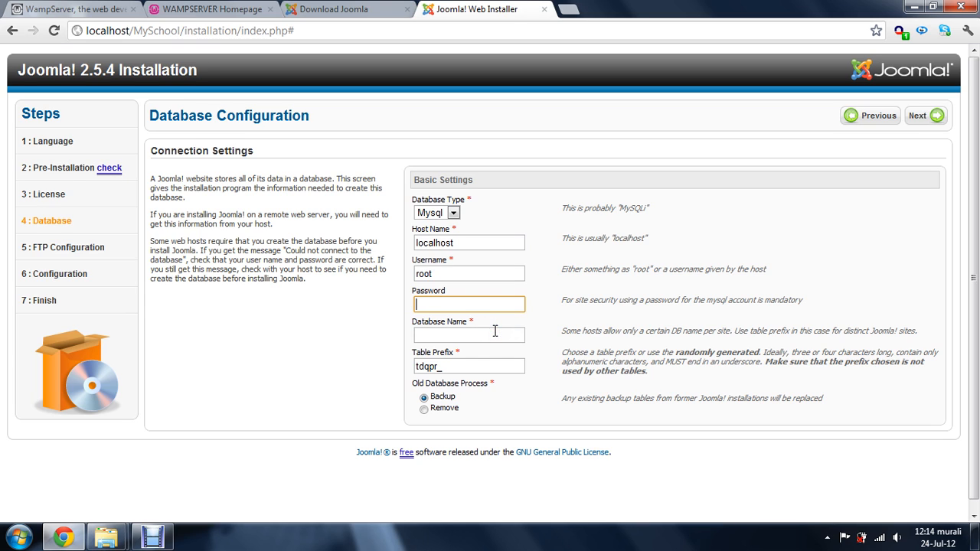
{"action": "left_click", "coordinate": [495, 330]}
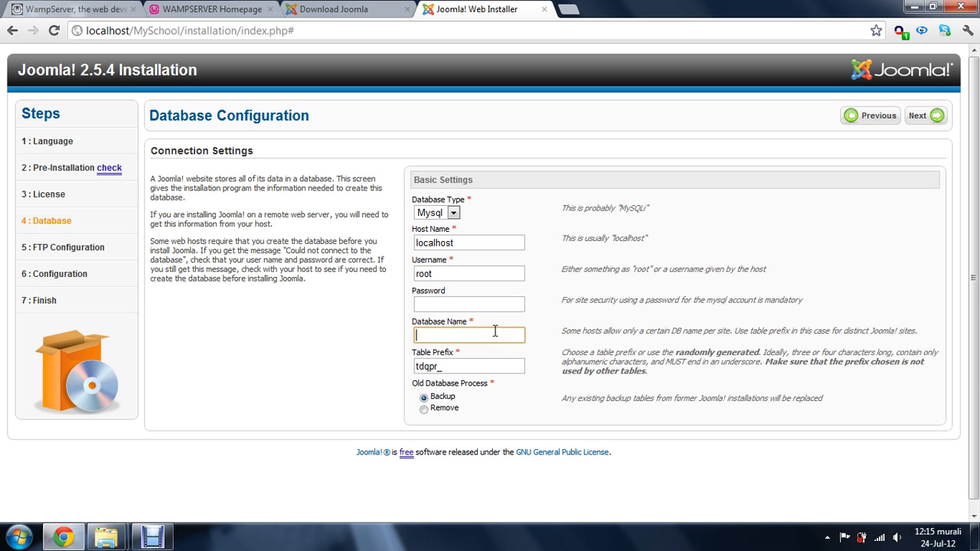
{"action": "type", "text": "SchoolDB"}
{"action": "left_click", "coordinate": [926, 118]}
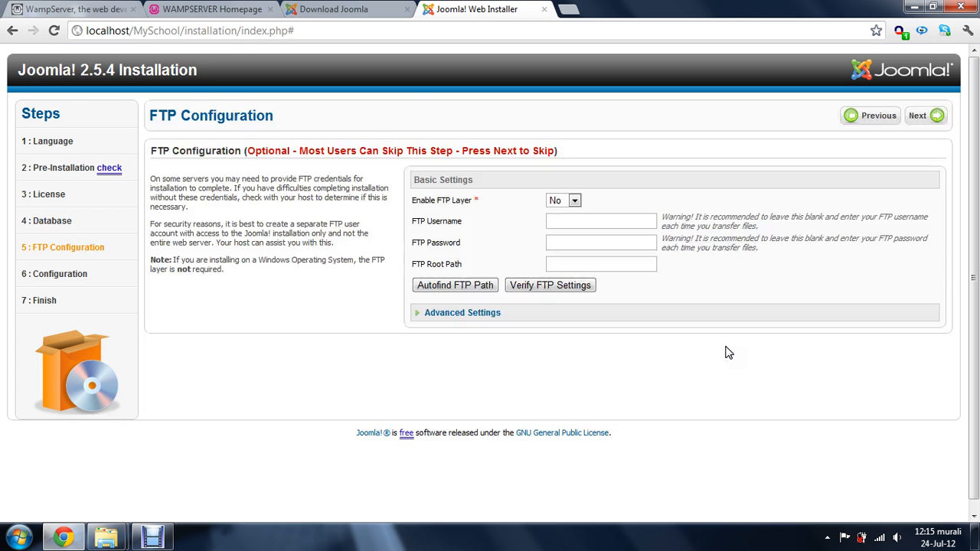
Skip the optional FTP configuration and set the site name to My School in the main configuration
{"action": "left_click", "coordinate": [933, 117]}
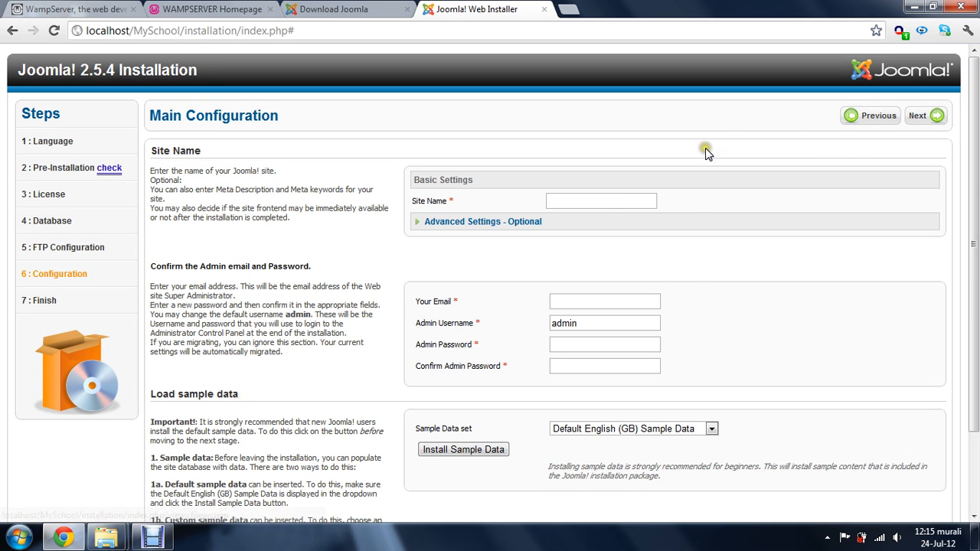
{"action": "left_click", "coordinate": [600, 203]}
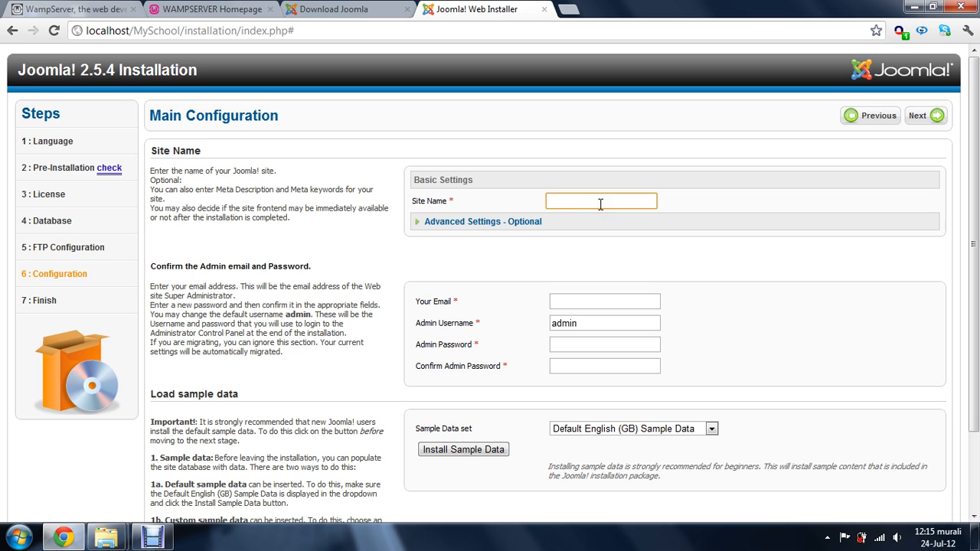
{"action": "type", "text": "My School"}
Fill in the administrator's email address and keep admin as the admin username
{"action": "left_click", "coordinate": [575, 306]}
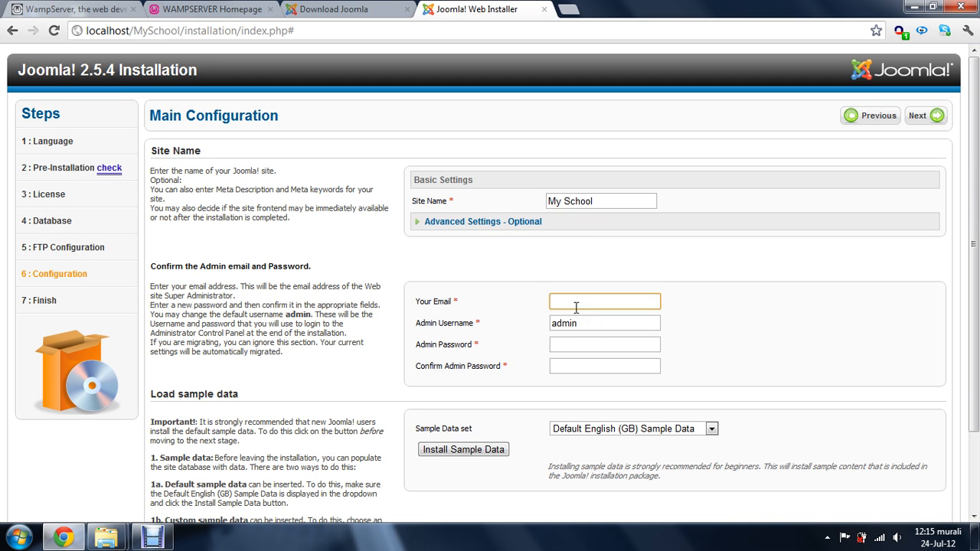
{"action": "left_click", "coordinate": [582, 325]}
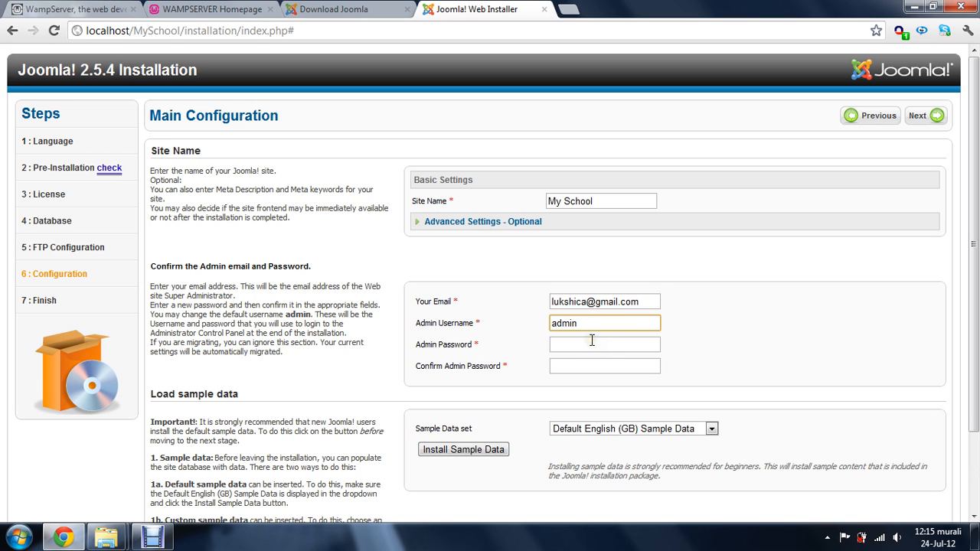
Enter and confirm the admin password, and continue to the final installation step without installing sample data
{"action": "left_click", "coordinate": [592, 344]}
{"action": "type", "text": "1234"}
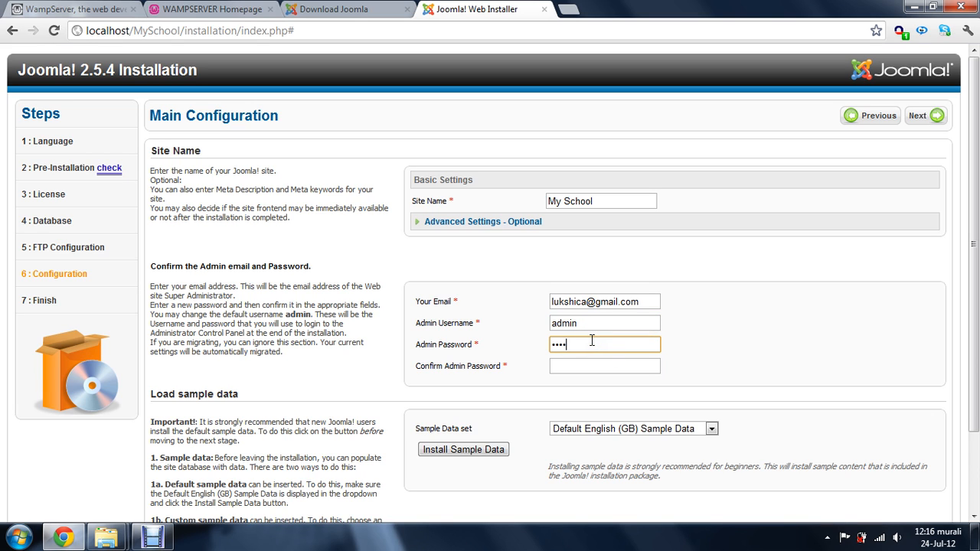
{"action": "type", "text": "5"}
{"action": "left_click", "coordinate": [588, 365]}
{"action": "type", "text": "1"}
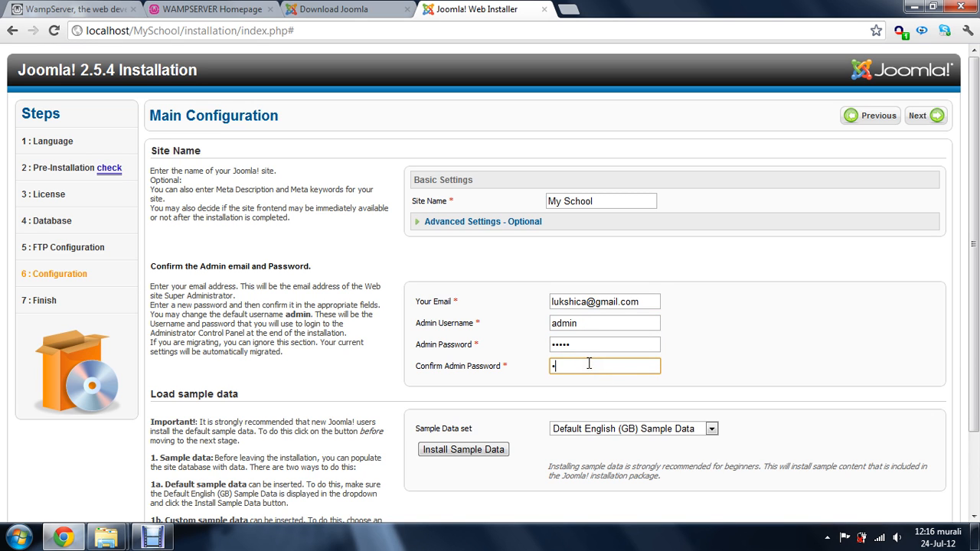
{"action": "type", "text": "2345"}
{"action": "left_click", "coordinate": [921, 118]}
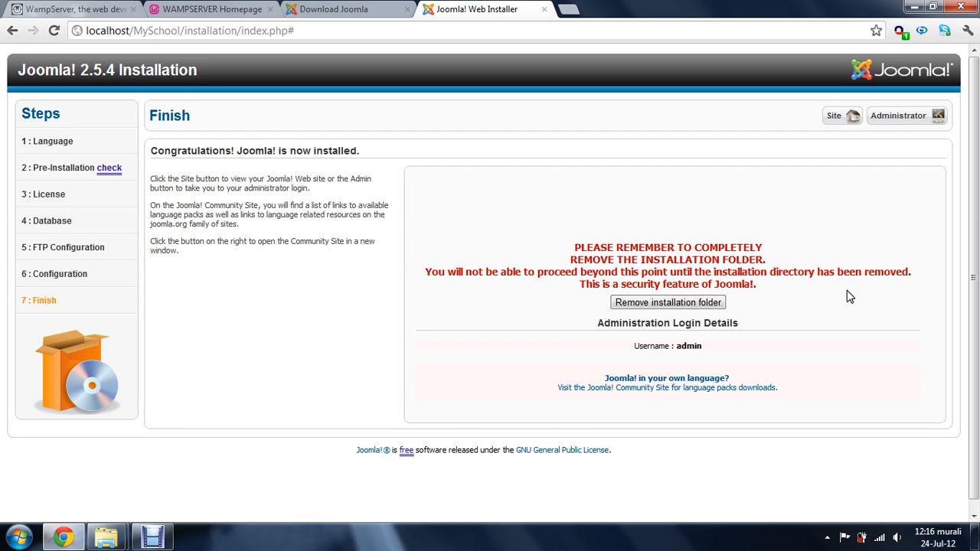
Remove the Joomla installation folder from the installer's Finish page
{"action": "scroll", "coordinate": [842, 299], "scroll_direction": "down", "scroll_amount": 1}
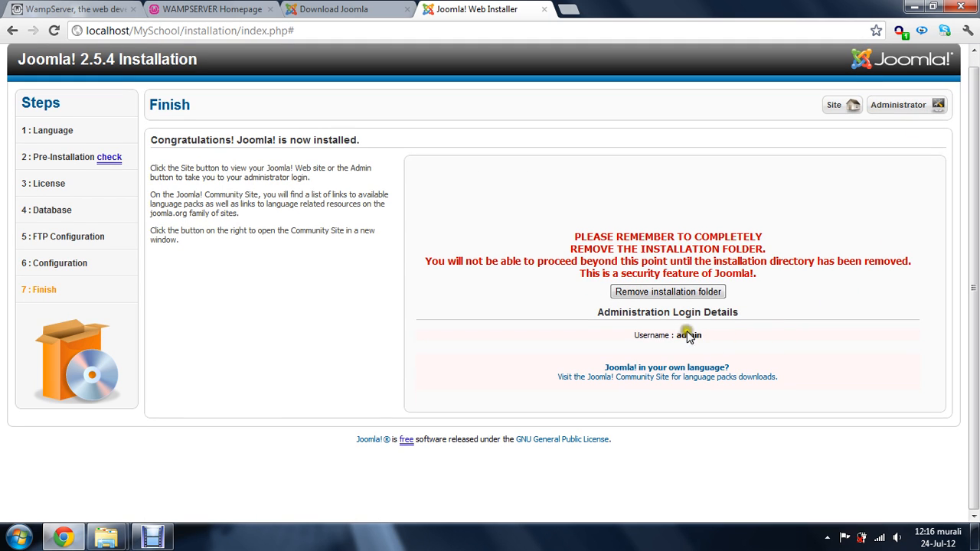
{"action": "left_click", "coordinate": [671, 292]}
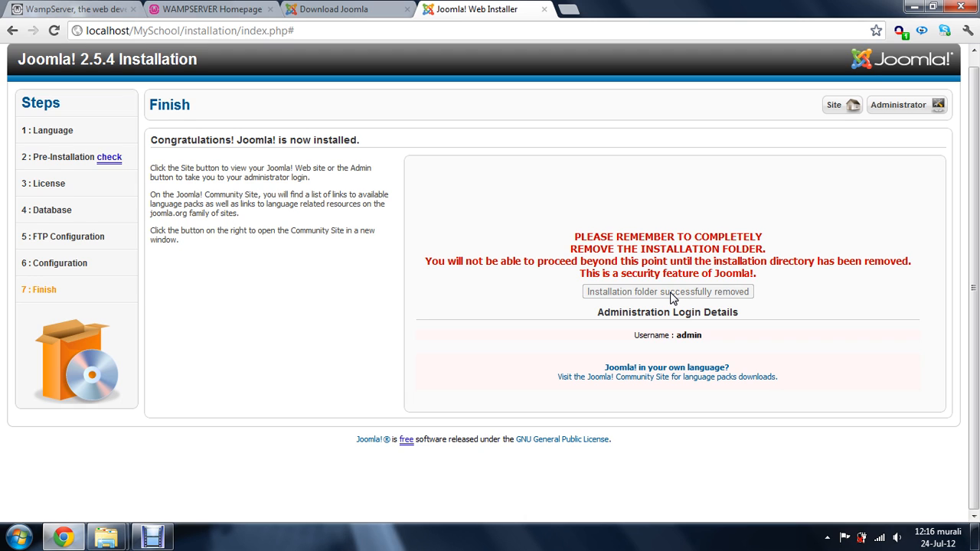
{"action": "left_click", "coordinate": [354, 140]}
{"action": "left_click_drag", "start_coordinate": [354, 140], "coordinate": [155, 144]}
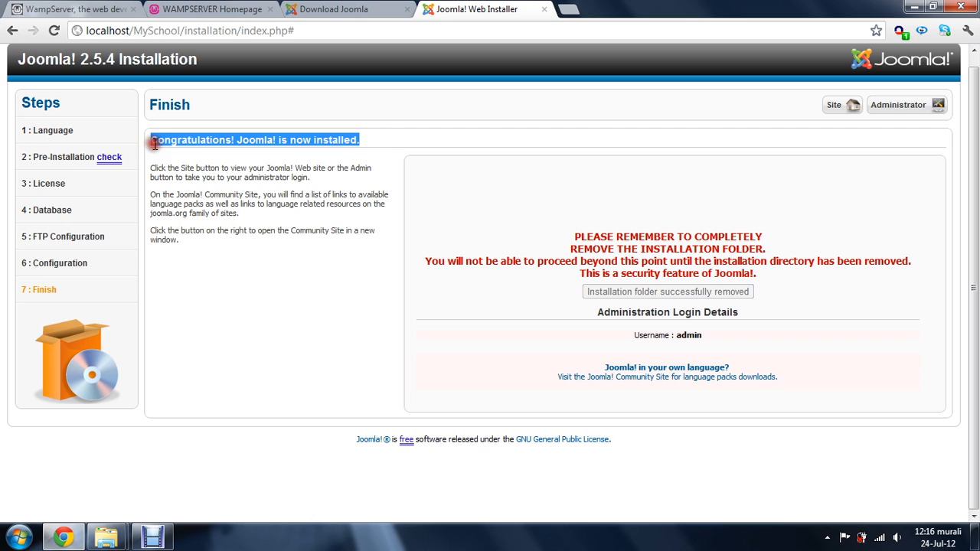
{"action": "left_click", "coordinate": [444, 136]}
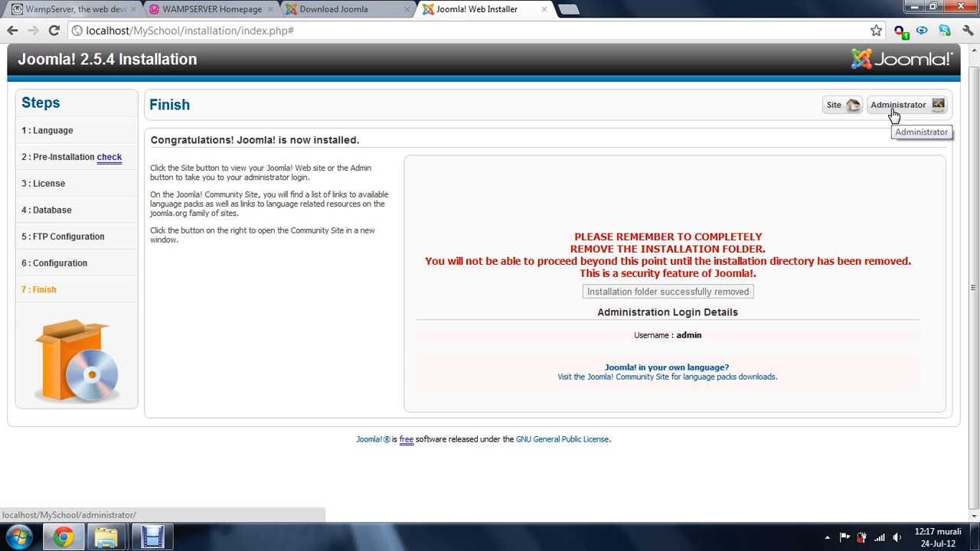
Open the front end of the newly installed MySchool site from the installer's Finish page
{"action": "left_click", "coordinate": [838, 109]}
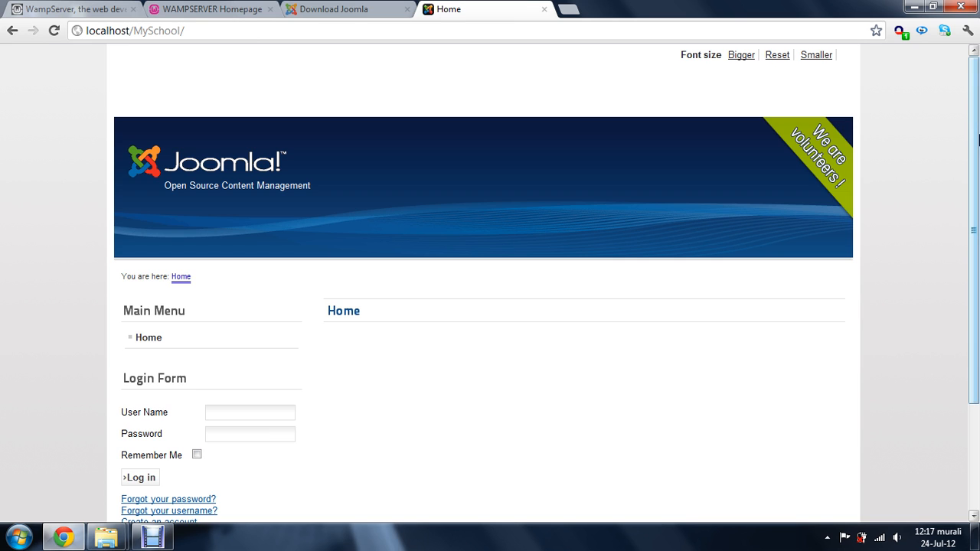
{"action": "mouse_move", "coordinate": [978, 136]}
{"action": "left_mouse_down"}
{"action": "mouse_move", "coordinate": [977, 158]}
{"action": "mouse_move", "coordinate": [975, 119]}
{"action": "left_mouse_up"}
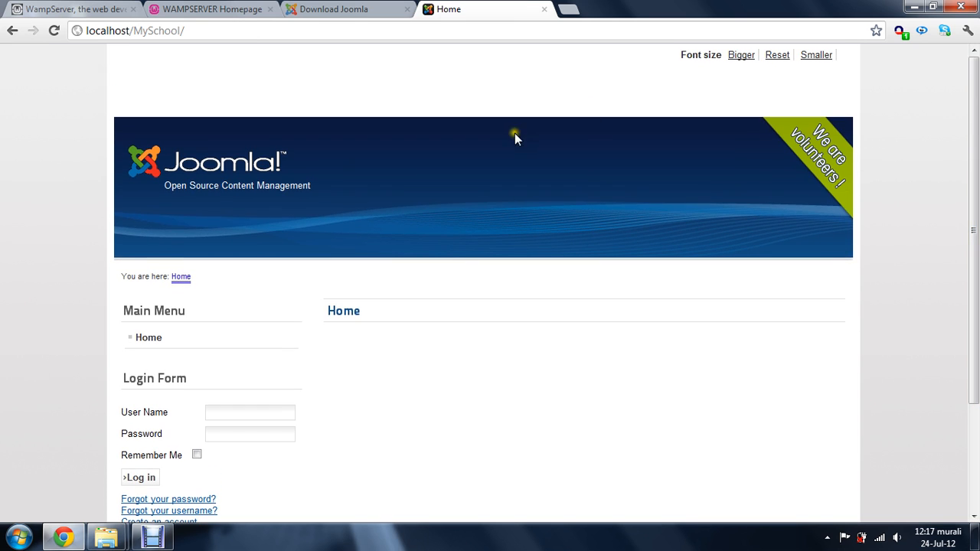
Open the Joomla administration login page at localhost/MySchool/administrator
{"action": "left_click", "coordinate": [312, 31]}
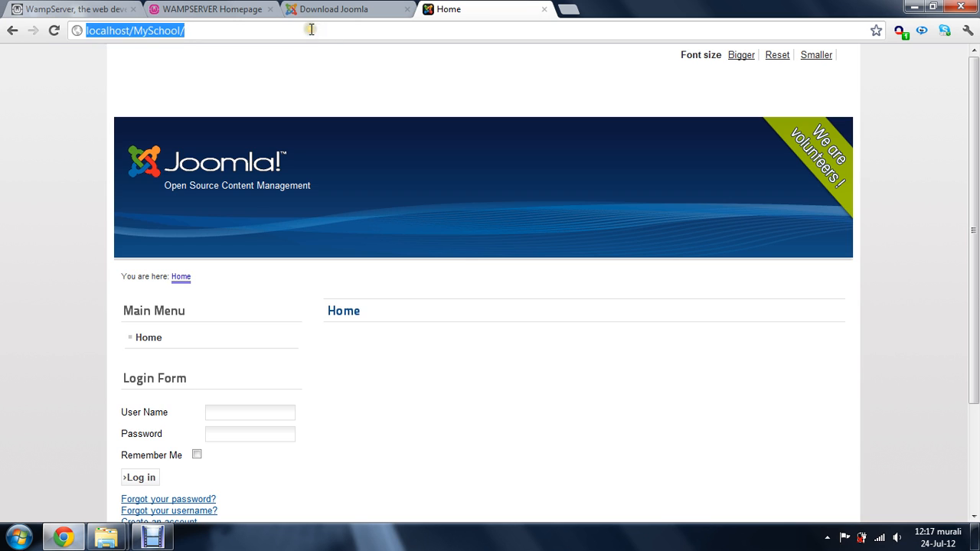
{"action": "left_click", "coordinate": [312, 31]}
{"action": "type", "text": "a"}
{"action": "type", "text": "istr"}
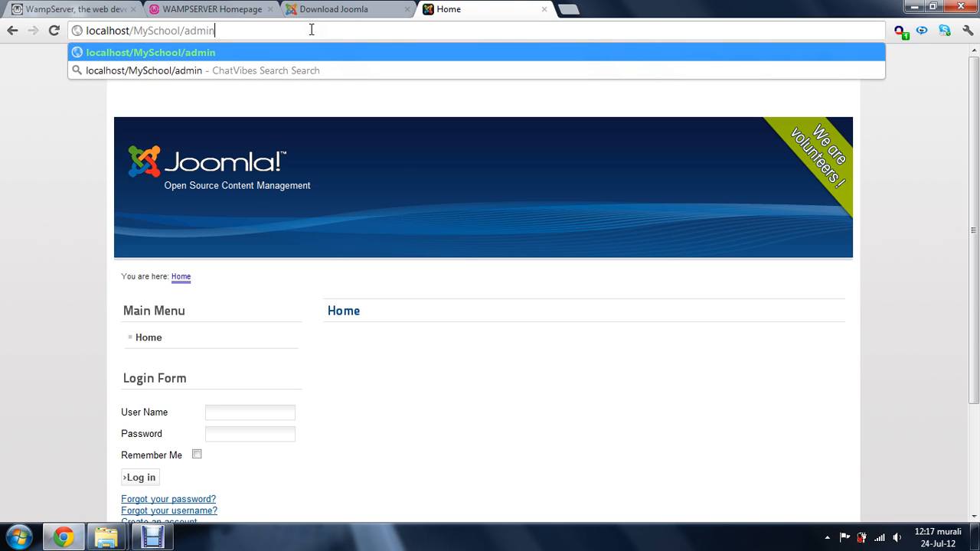
{"action": "type", "text": "ator"}
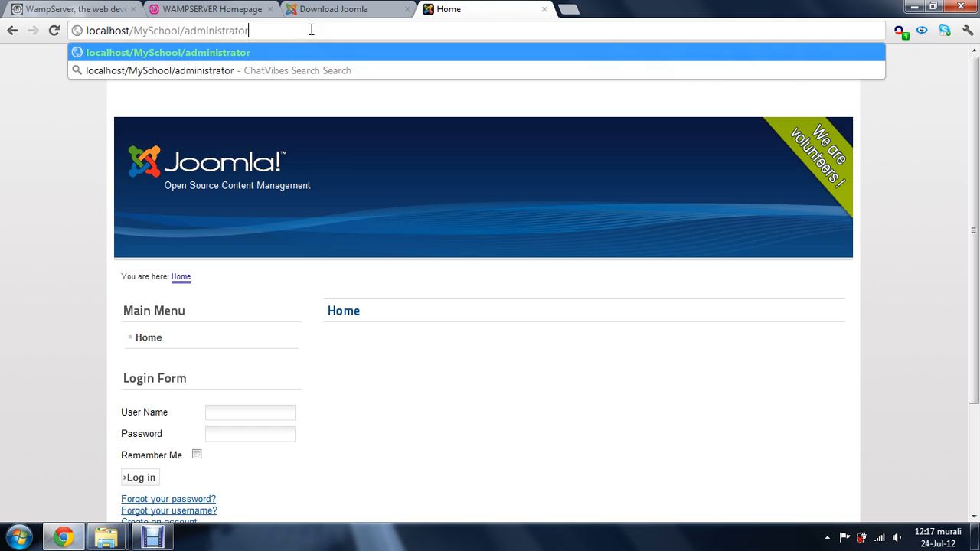
{"action": "key", "text": "Return"}
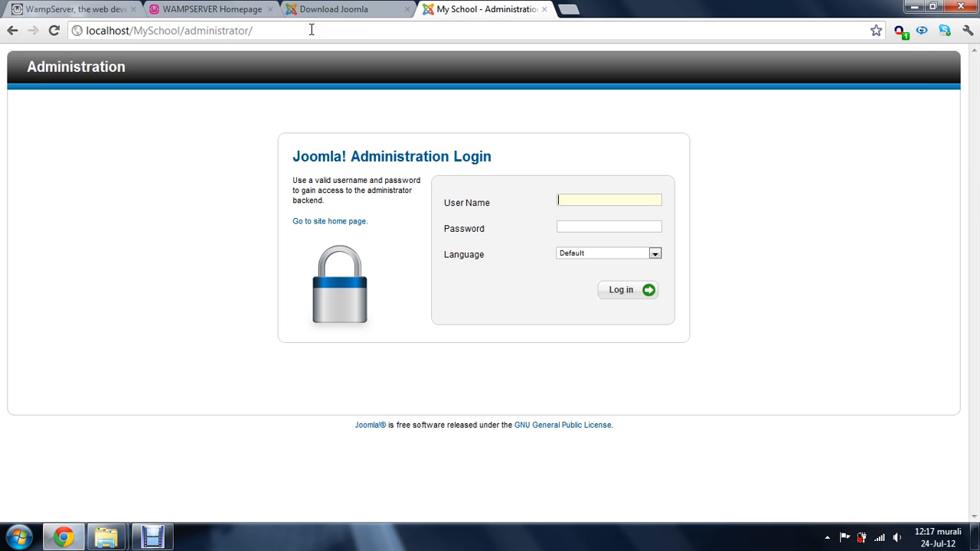
{"action": "left_click", "coordinate": [153, 536]}
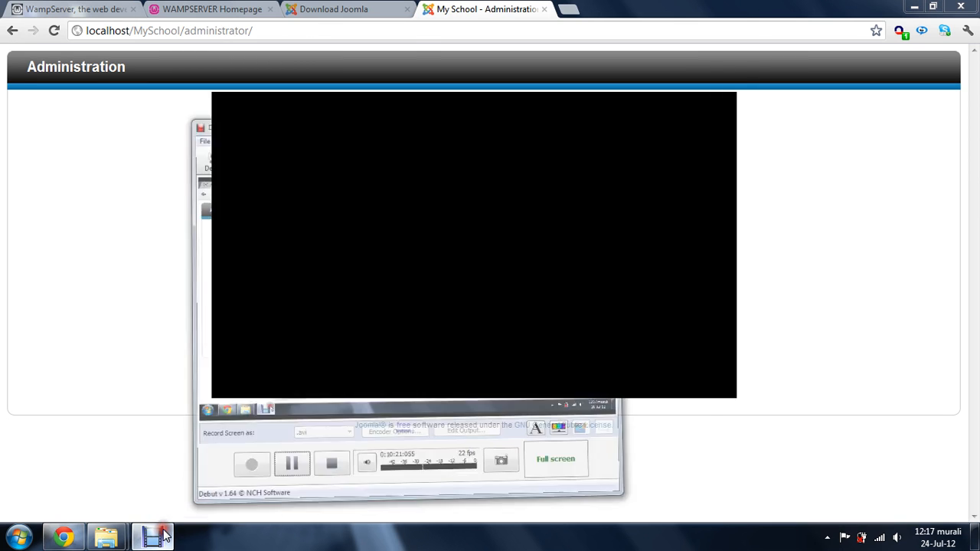